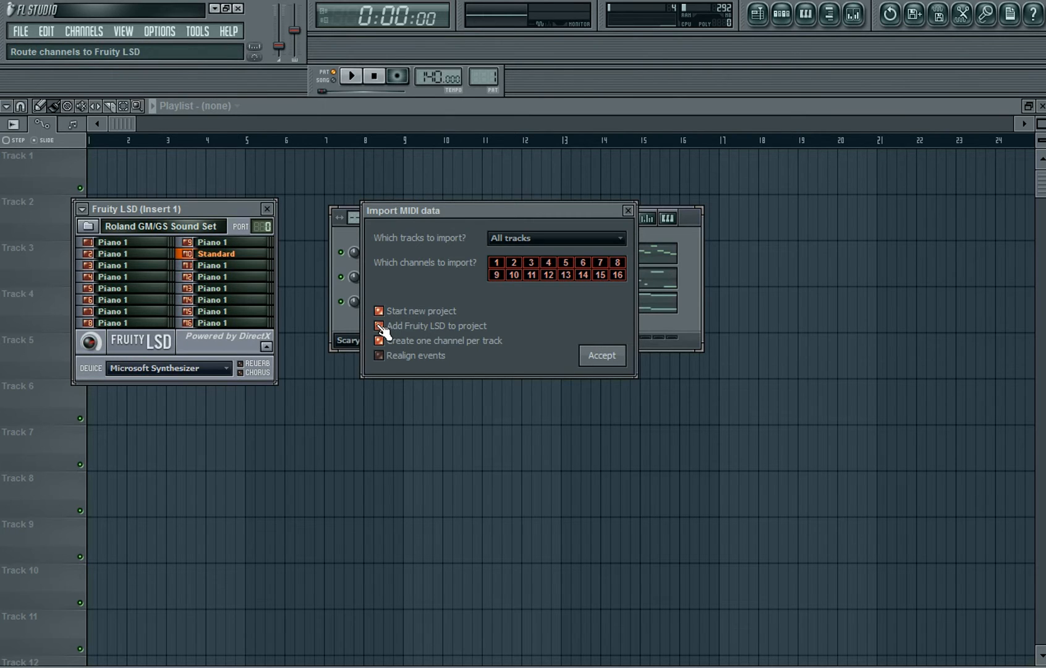
- Import all MIDI tracks as a new project with Fruity LSD and one channel per track, and audition the imported pattern
drag(545, 215, 564, 210)
click(634, 353)
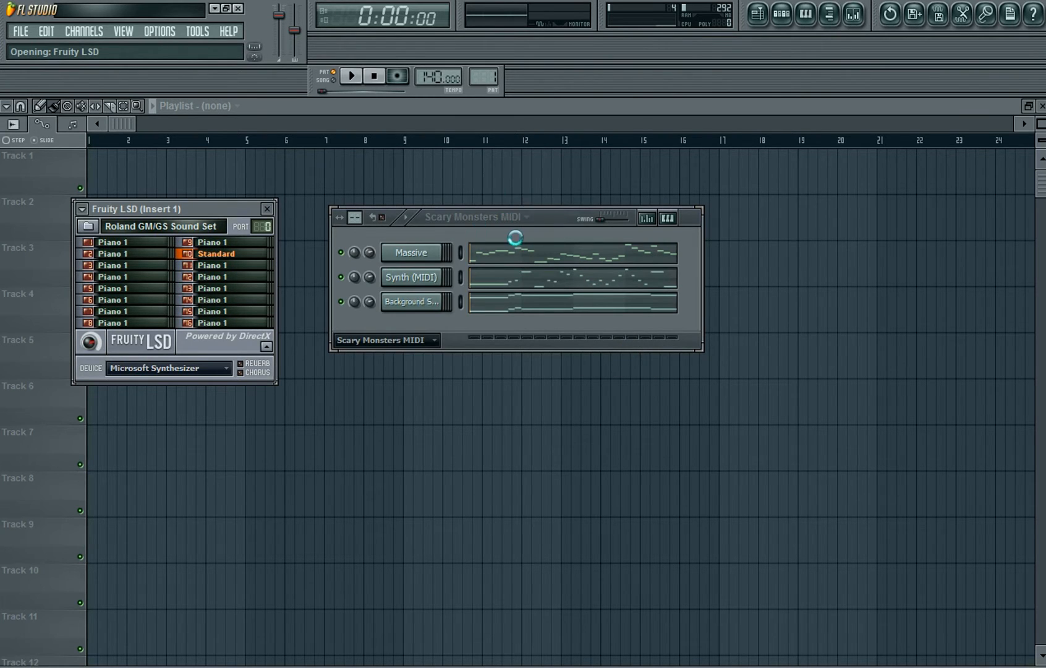
drag(553, 214, 564, 195)
drag(239, 206, 260, 190)
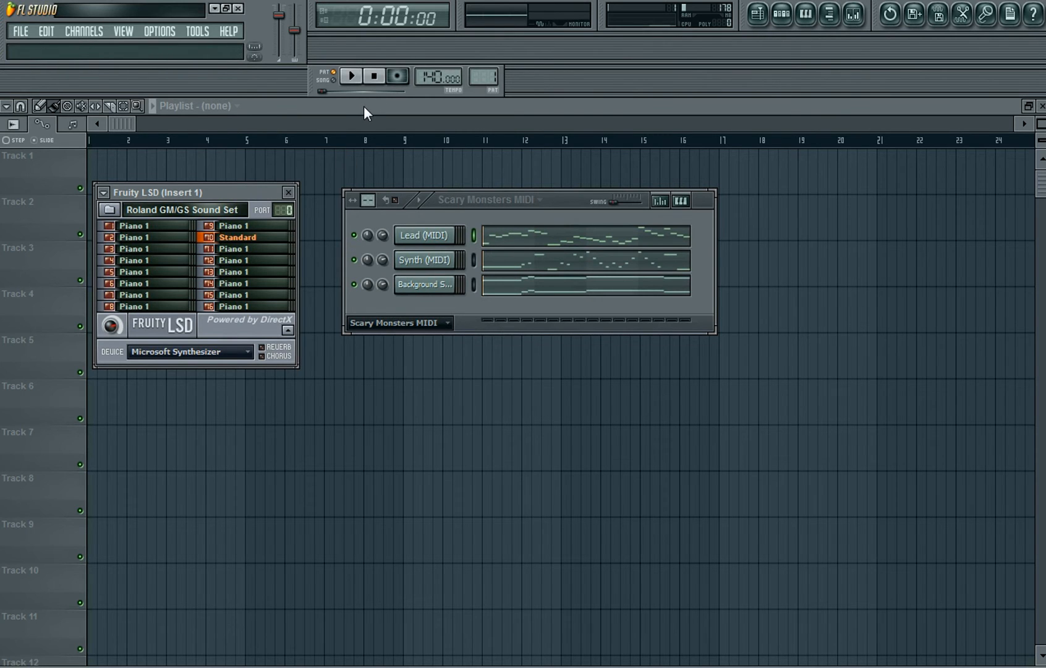
click(351, 76)
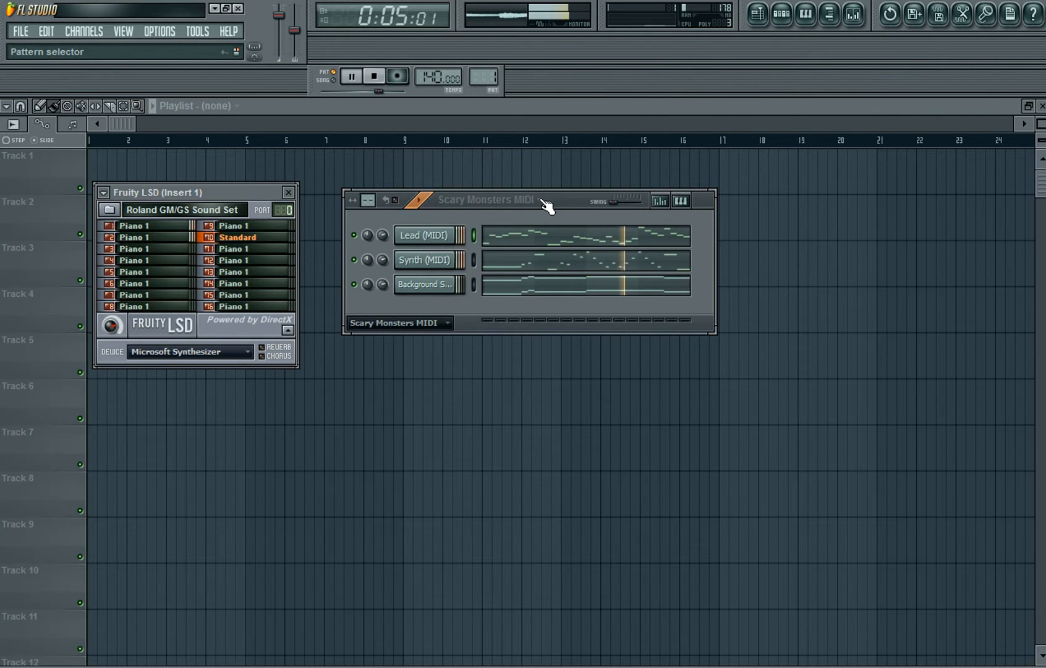
click(376, 77)
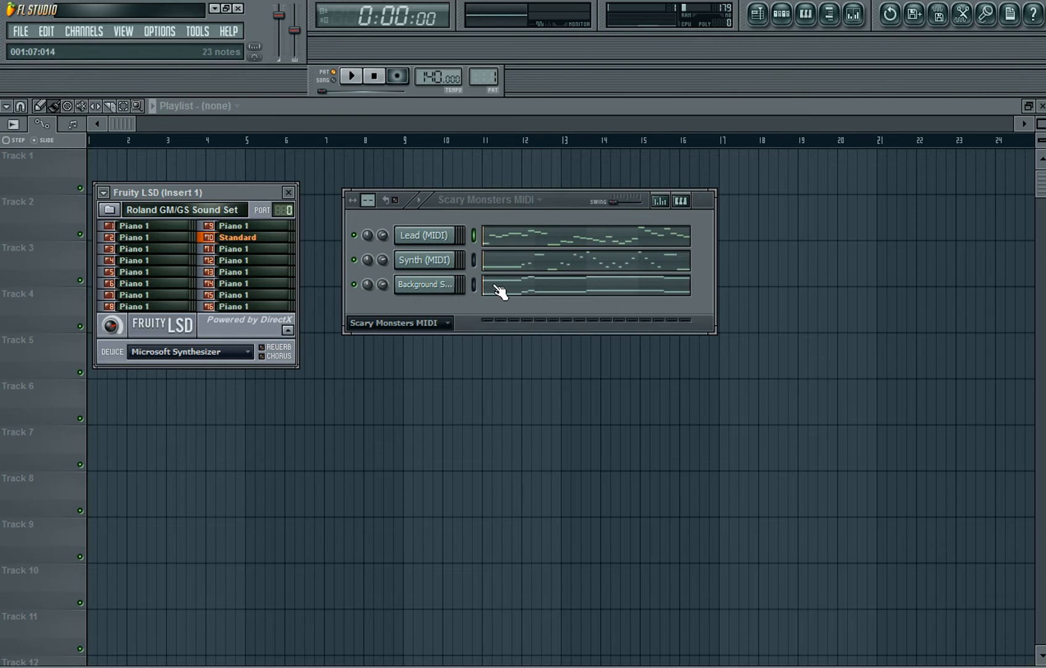
- Mute the synth and background channels, lower the master volume, and play the lead channel alone
mouse_move(559, 202)
mouse_down()
mouse_move(581, 195)
mouse_move(572, 194)
mouse_up()
click(366, 251)
click(366, 276)
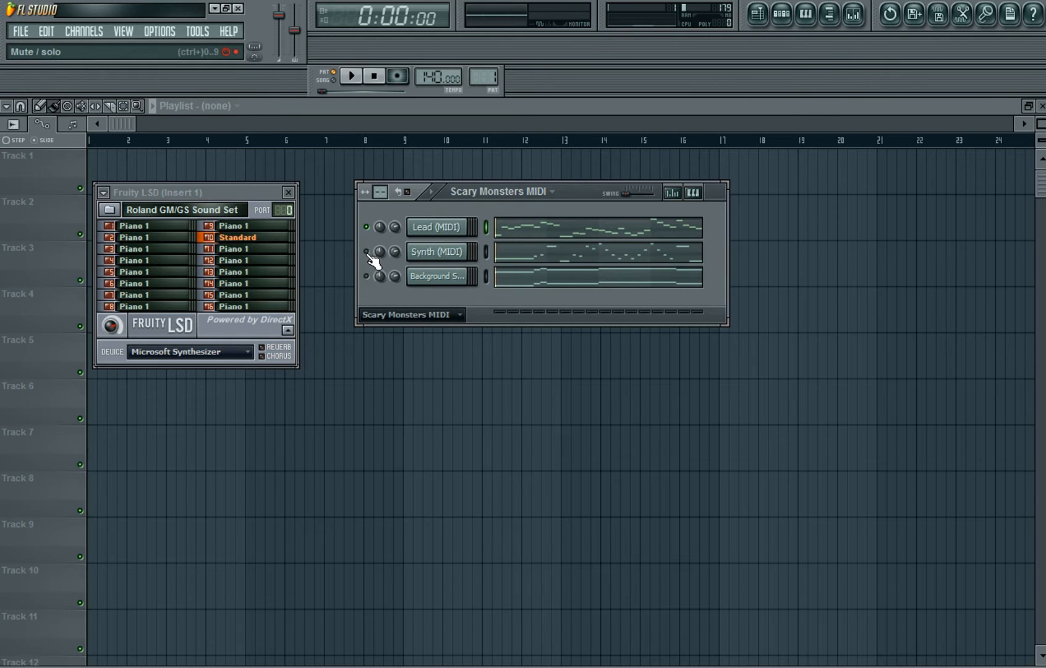
click(364, 79)
click(376, 79)
drag(279, 15, 279, 45)
click(351, 76)
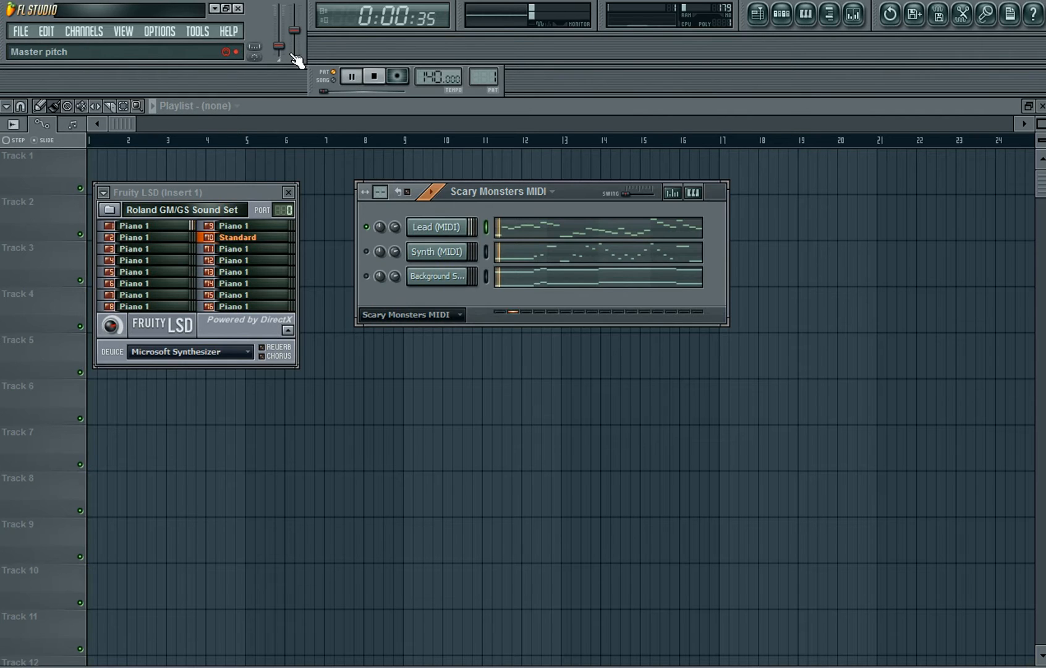
- Replace the Lead (MIDI) channel with the Massive synth and reposition its window so the whole interface is visible
right_click(456, 234)
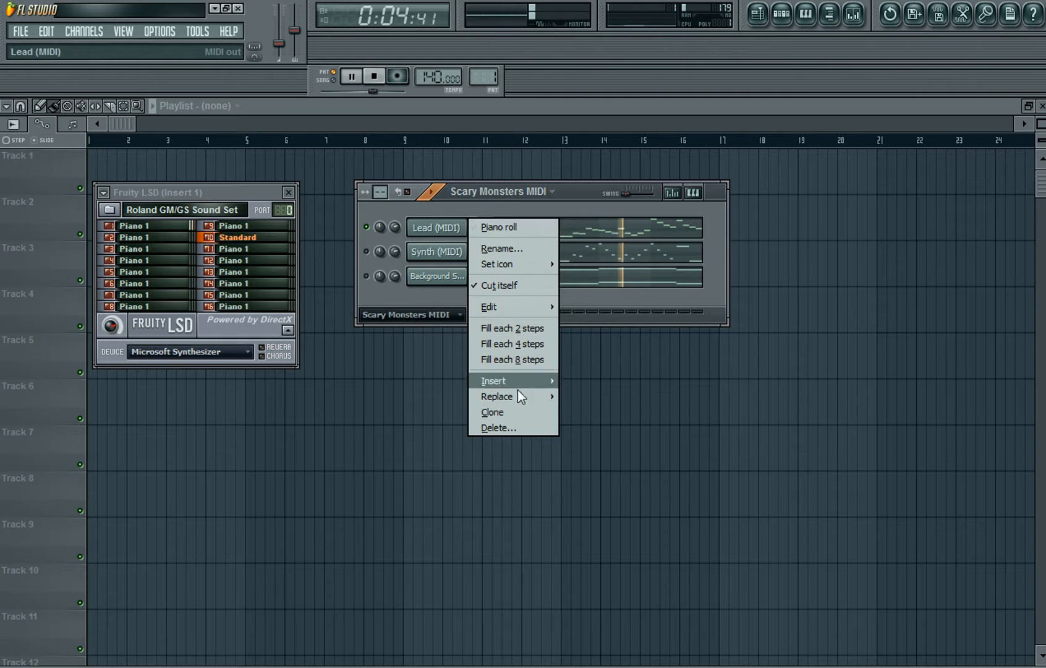
mouse_move(520, 395)
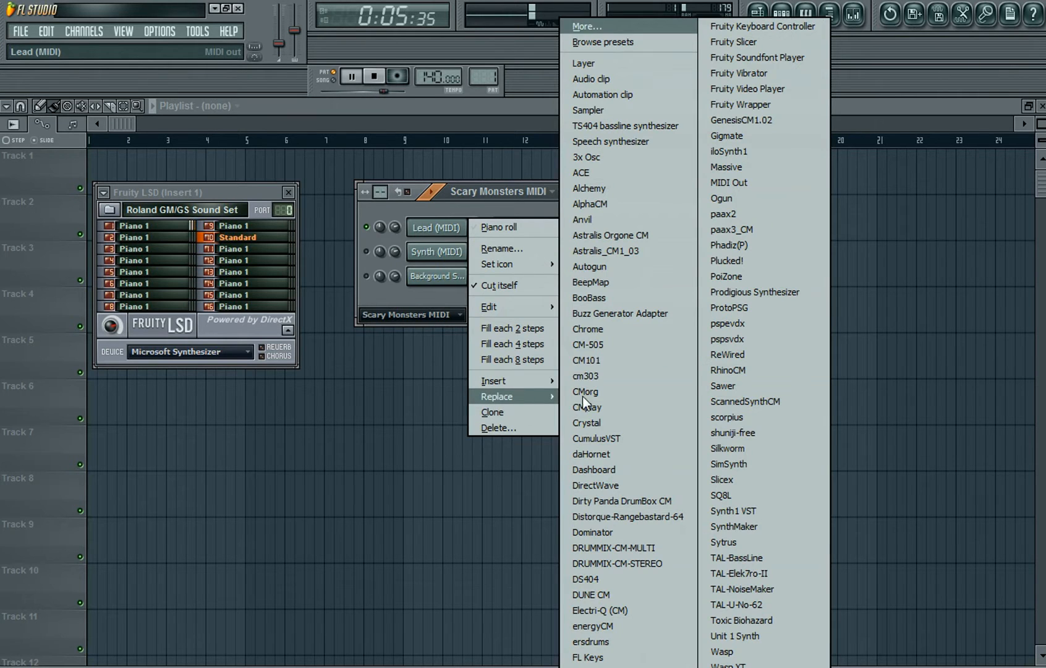
click(764, 169)
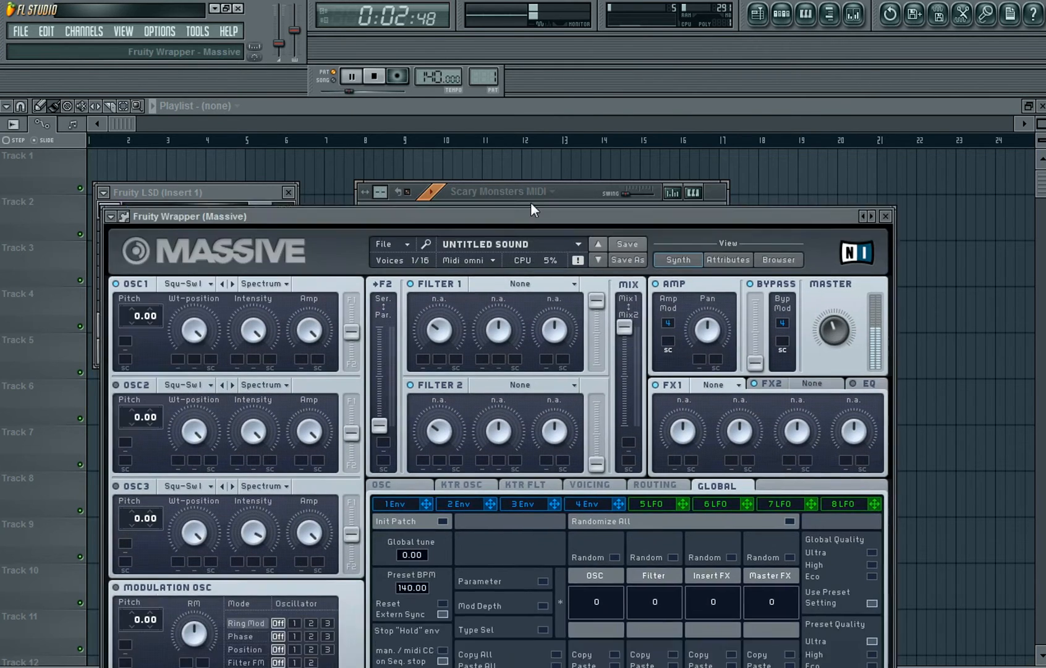
drag(530, 208, 592, 87)
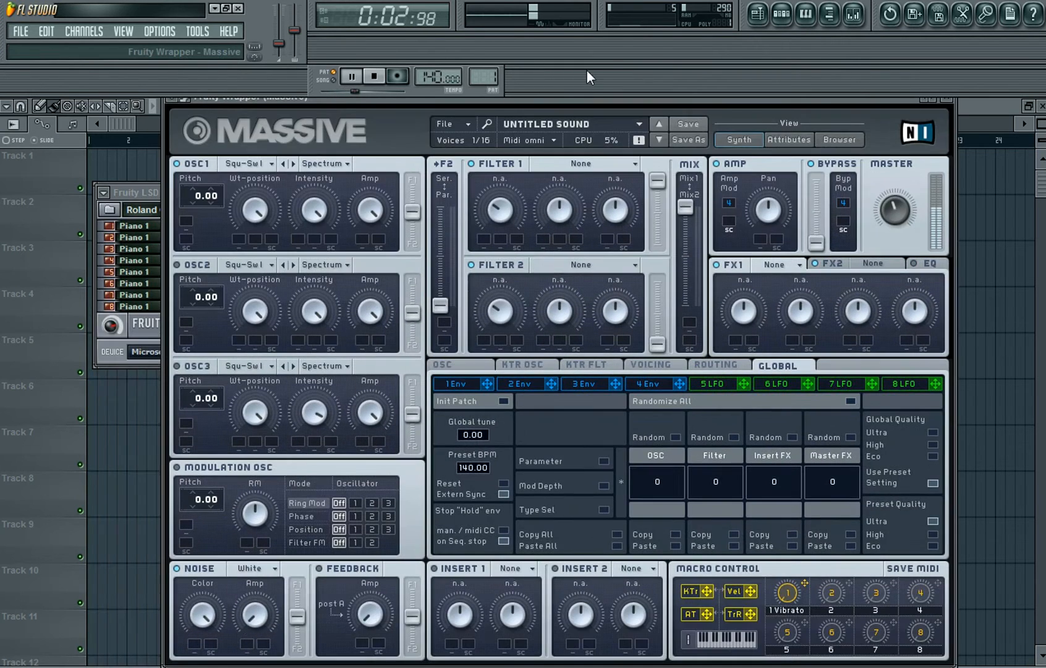
click(468, 123)
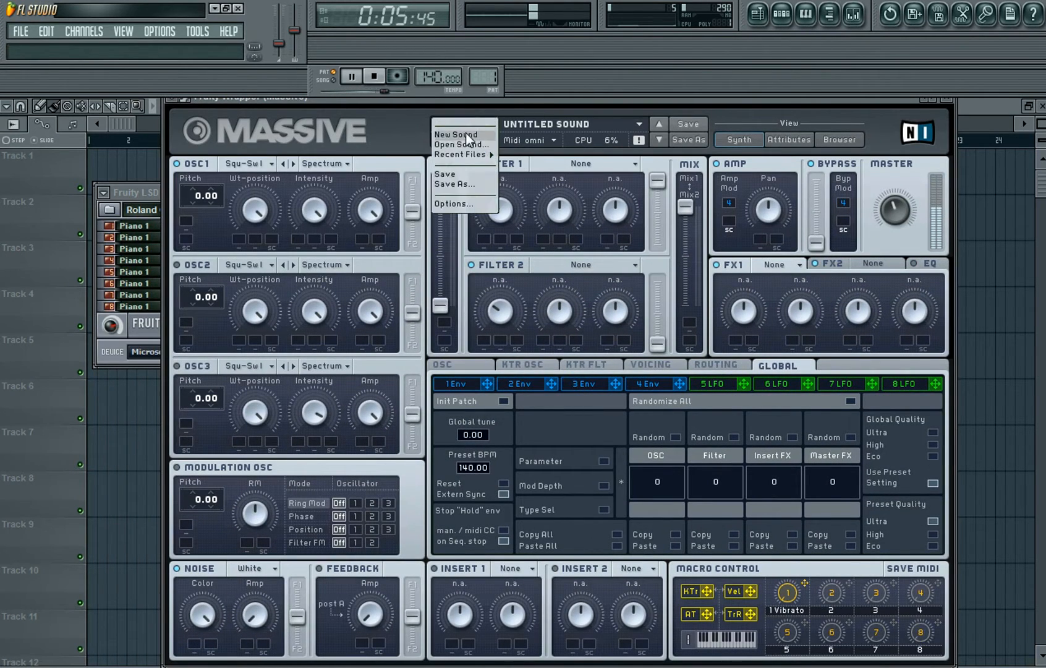
click(477, 104)
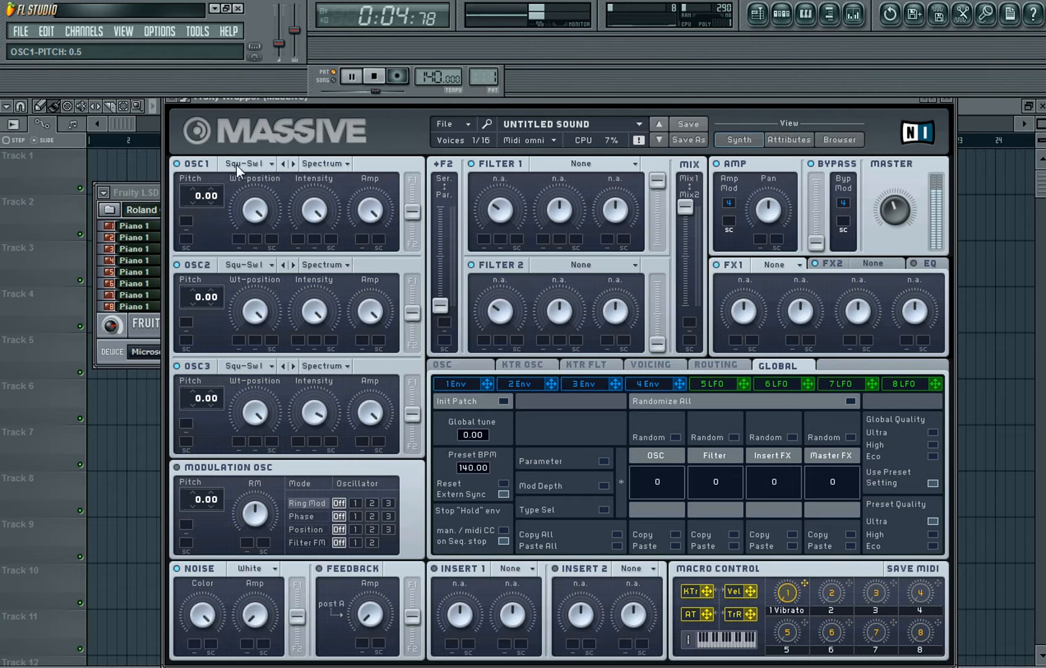
- Set oscillator 1 to Formant mode with reduced intensity and route it fully to filter 1
click(338, 165)
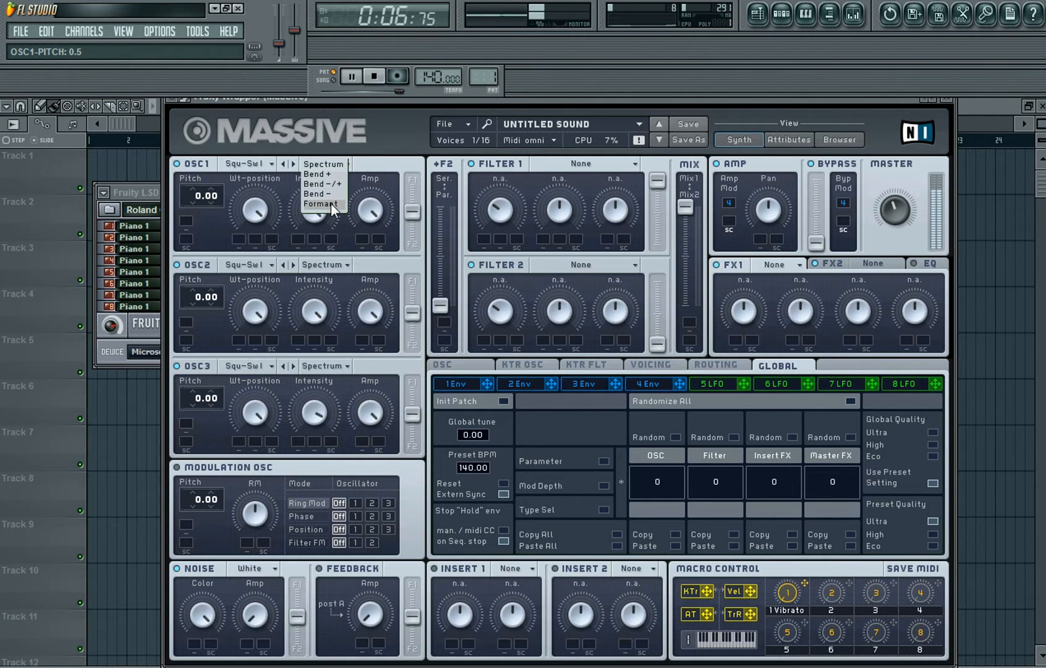
click(331, 203)
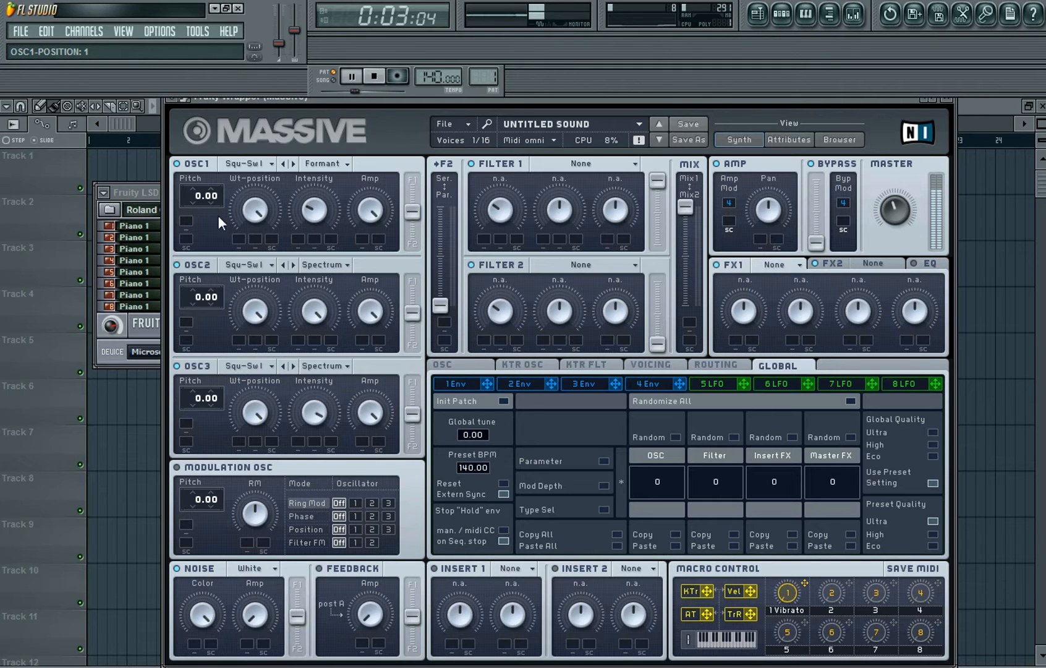
drag(411, 212, 417, 175)
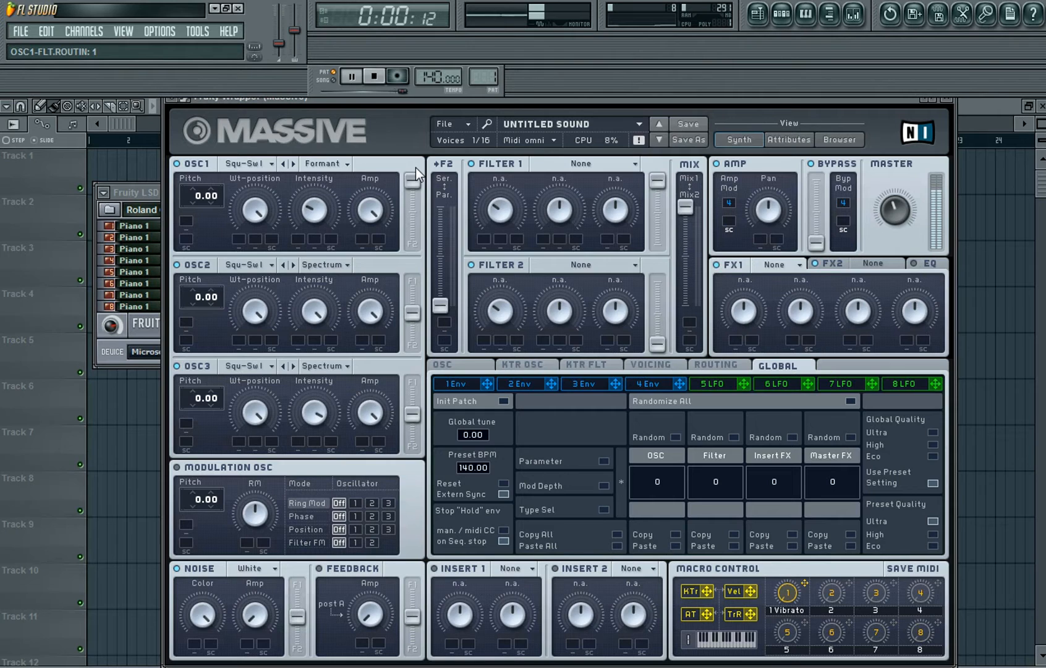
- Set oscillator 2's pitch to 12.00, reduce its intensity and slightly reduce its amp, and route it fully to filter 1
drag(202, 295, 204, 277)
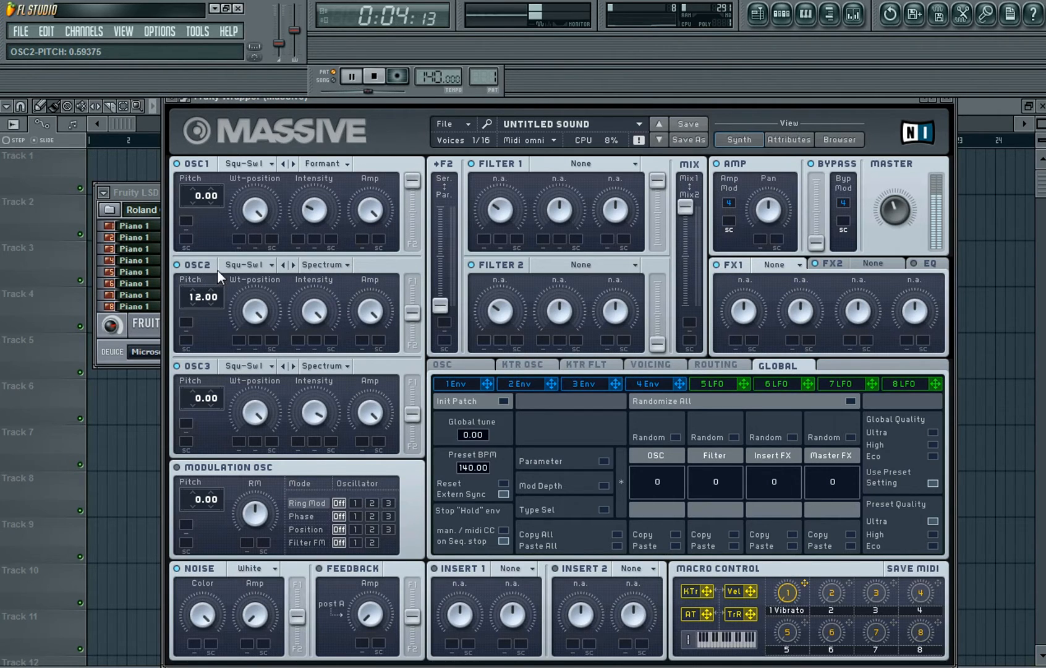
click(255, 307)
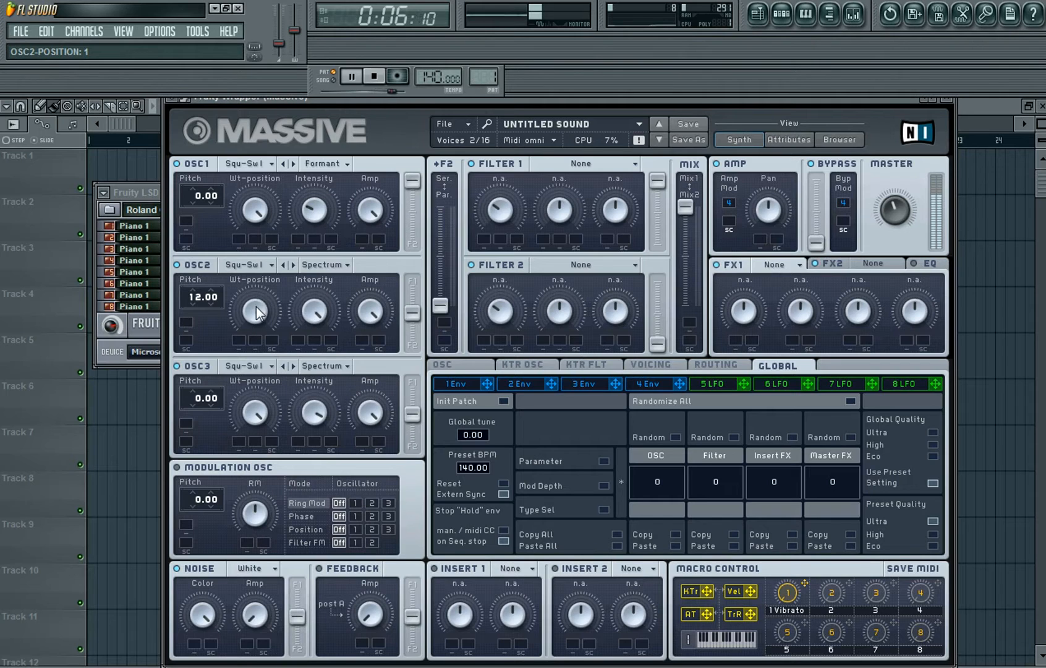
drag(314, 311, 323, 409)
drag(374, 315, 397, 264)
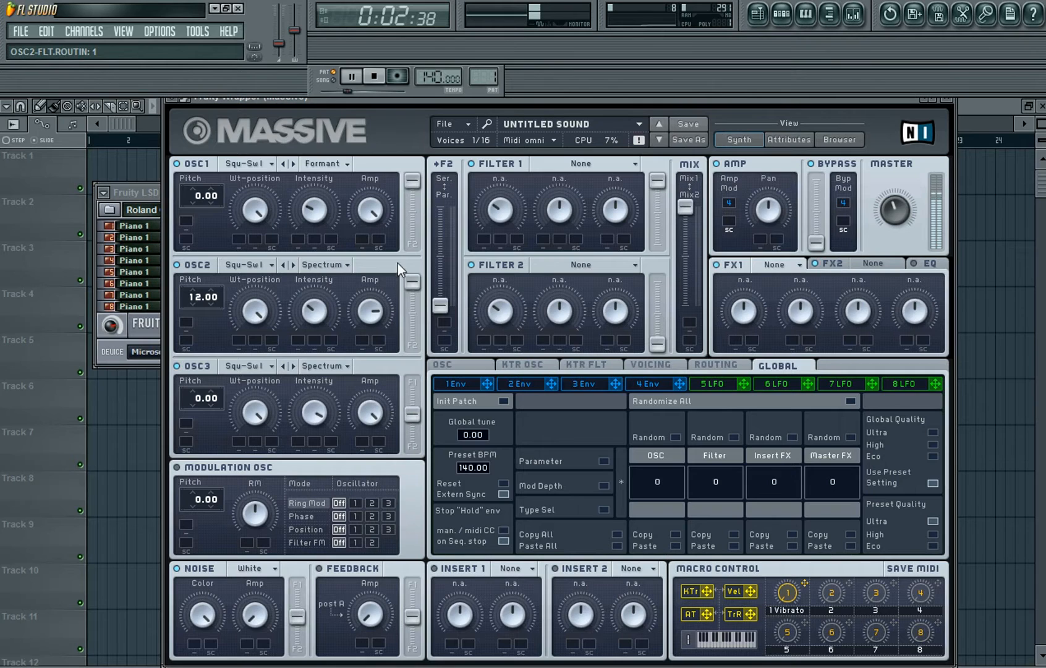
- Set oscillator 3 to Formant at pitch 12.00, with wavetable position and intensity at minimum, amp about 0.34, routed fully to filter 2
drag(200, 396, 204, 376)
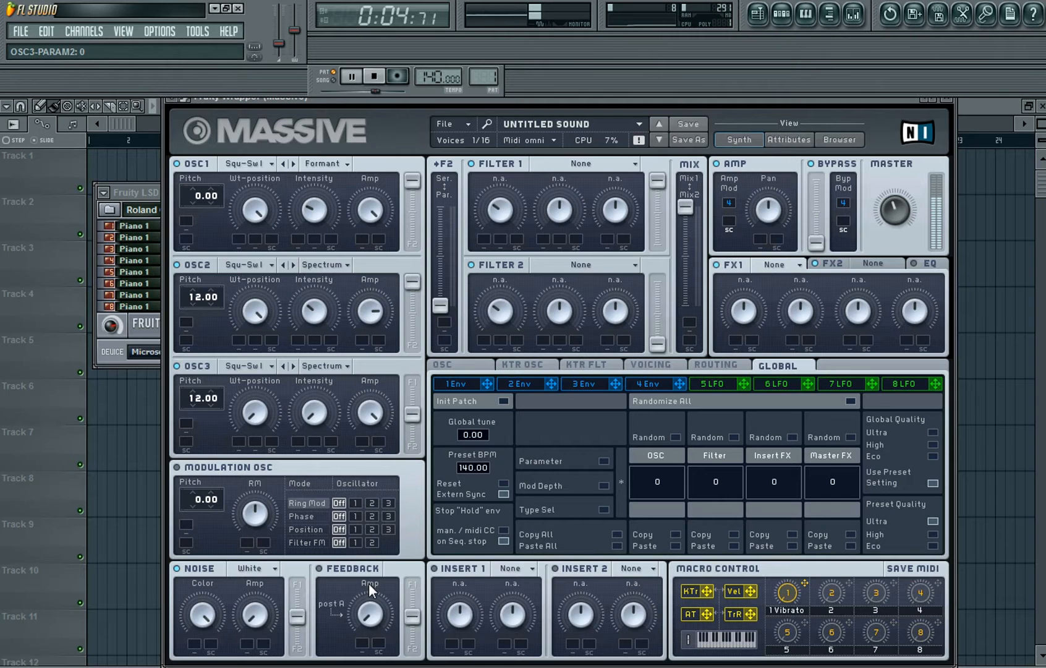
drag(376, 421, 383, 505)
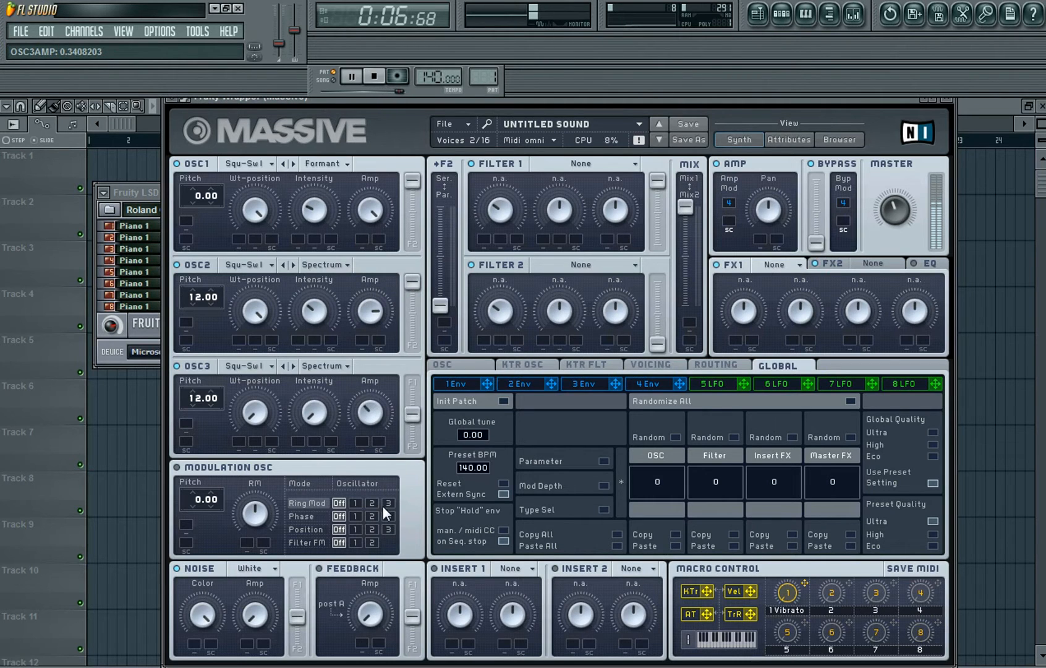
click(343, 367)
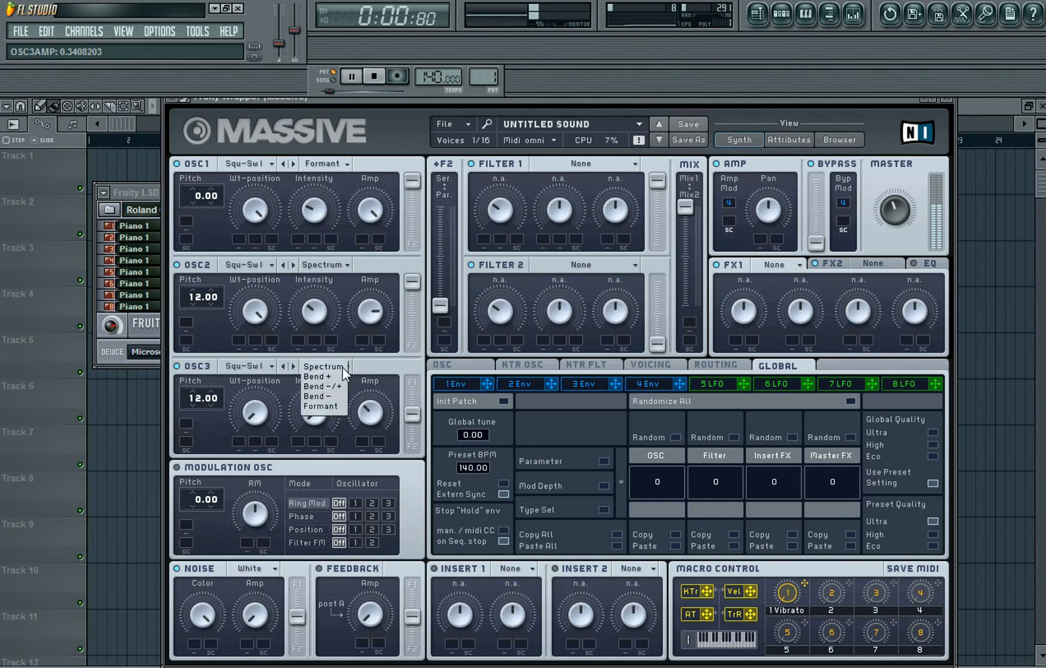
click(323, 406)
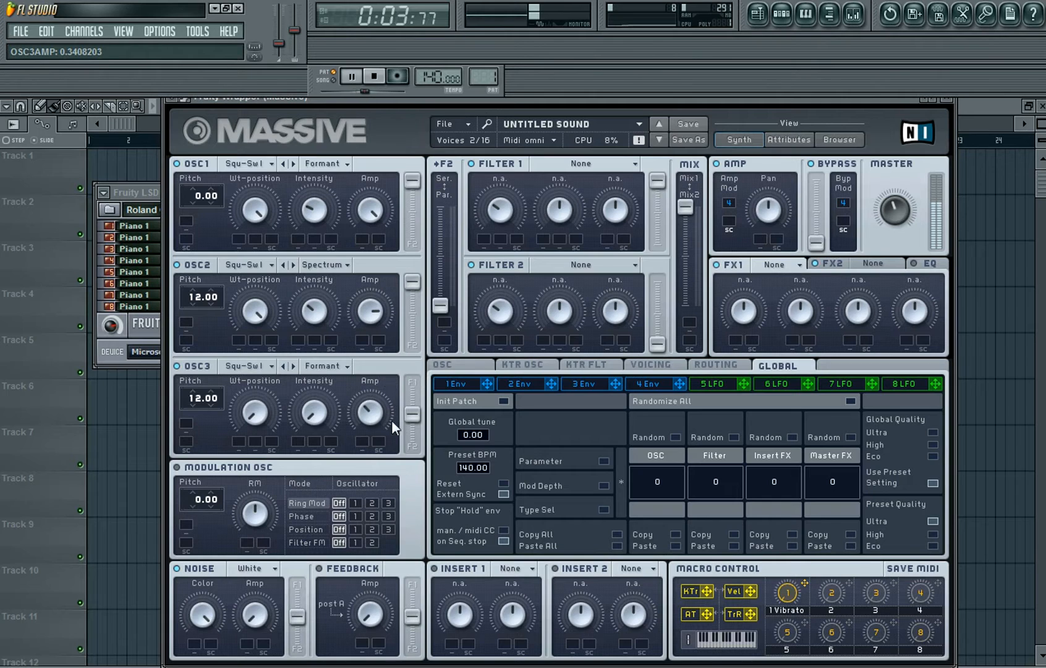
drag(411, 416, 416, 463)
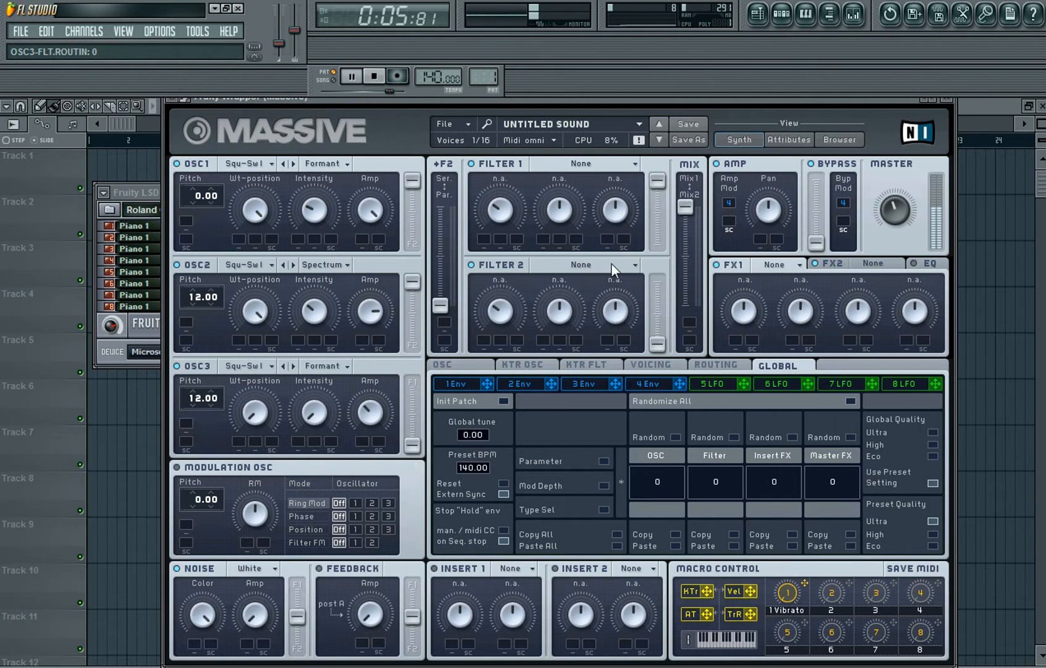
- Set filter 1 to Scream and filter 2 to Comb, with filter 2's output at maximum and the filter mix about midway
drag(657, 345, 686, 263)
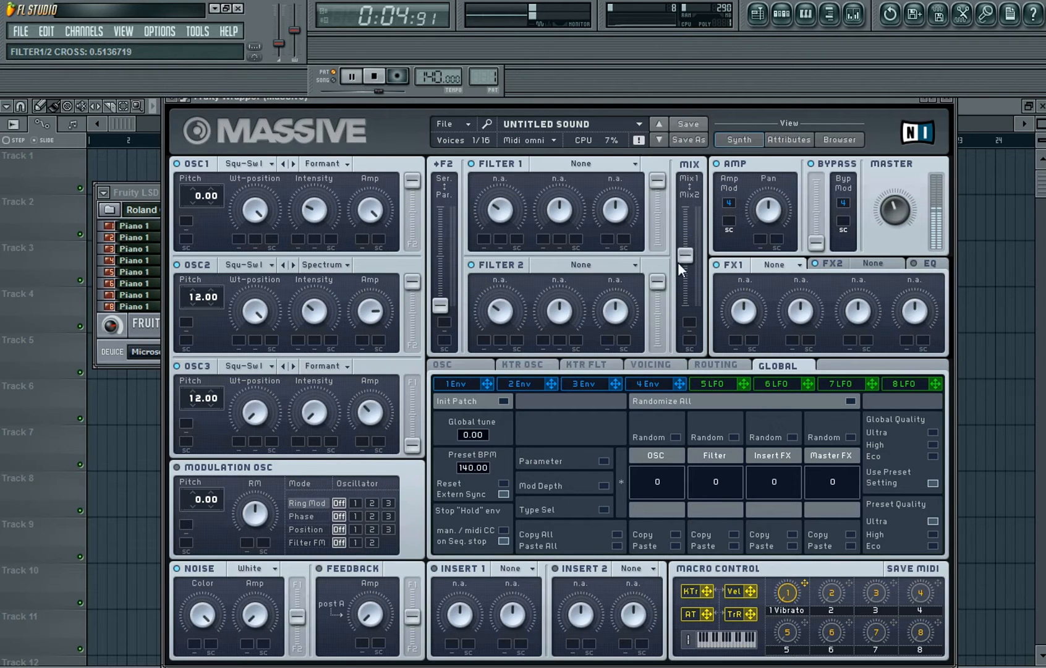
click(612, 163)
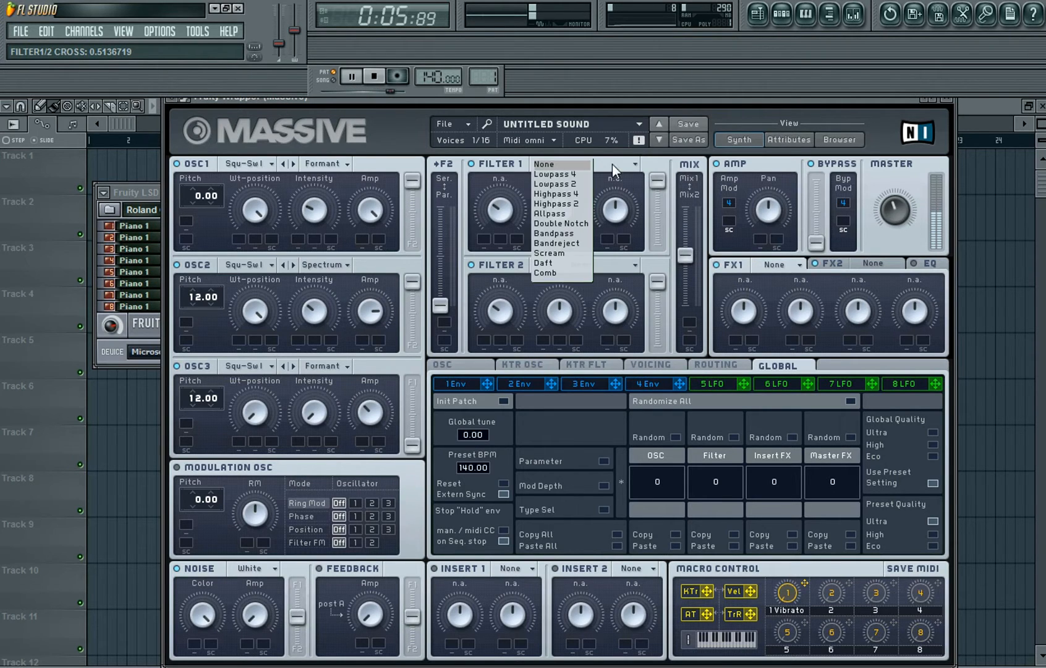
click(578, 259)
click(606, 263)
click(557, 370)
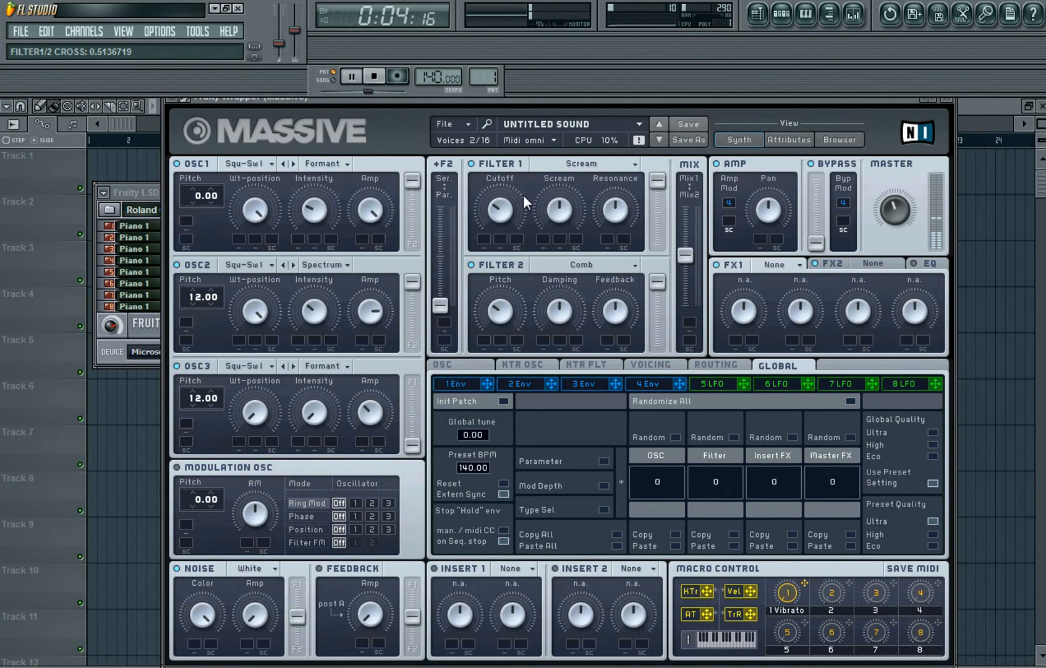
- Set filter 1's cutoff to about 0.83, its Scream to maximum and its resonance to about 0.36
drag(505, 215, 503, 135)
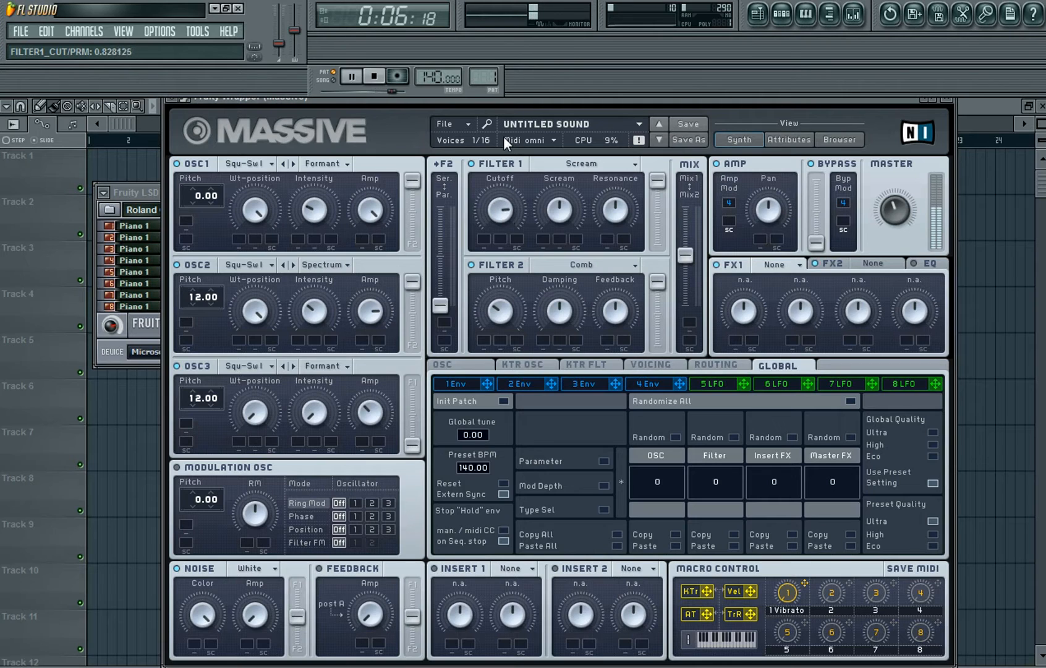
drag(565, 210, 578, 111)
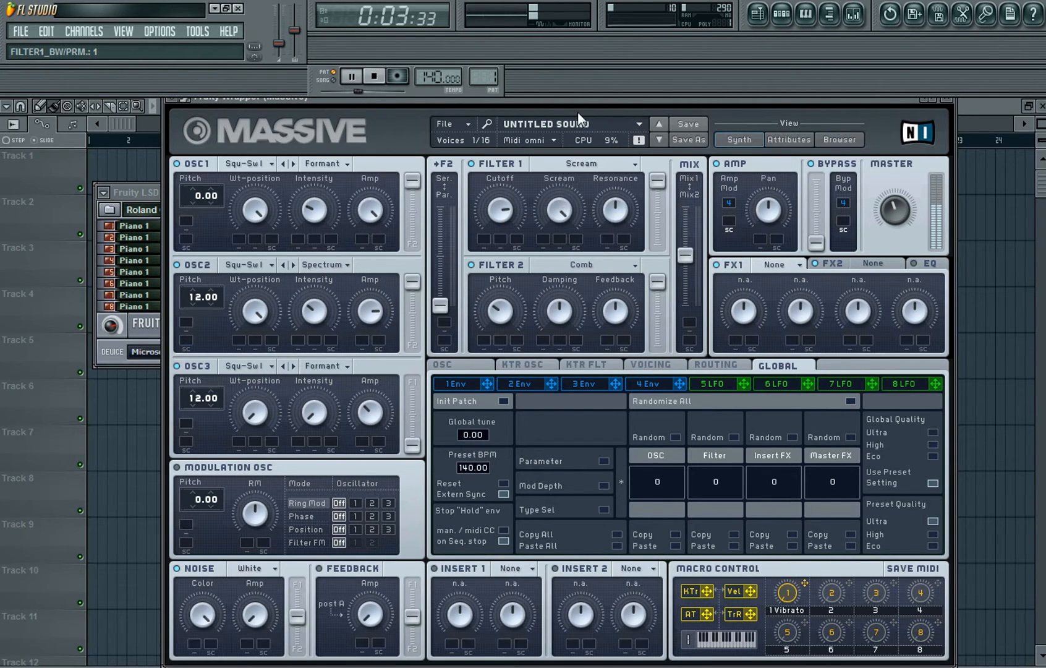
drag(615, 209, 606, 224)
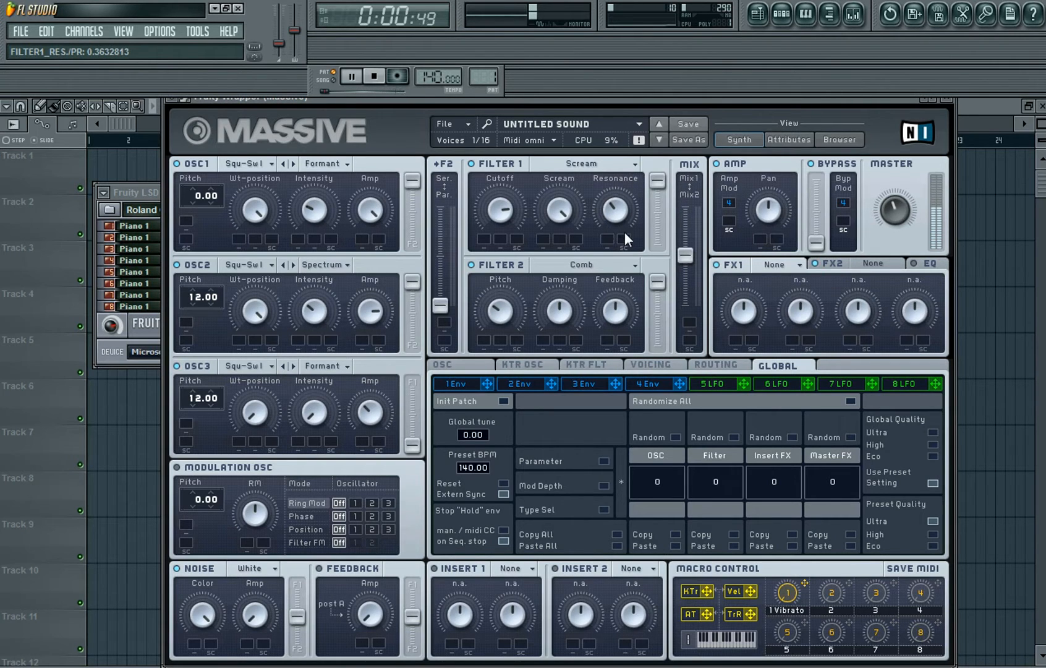
- Set filter 2's pitch to about 0.87, damping slightly below centre and feedback to maximum, and fine-tune the master volume
drag(504, 312, 527, 226)
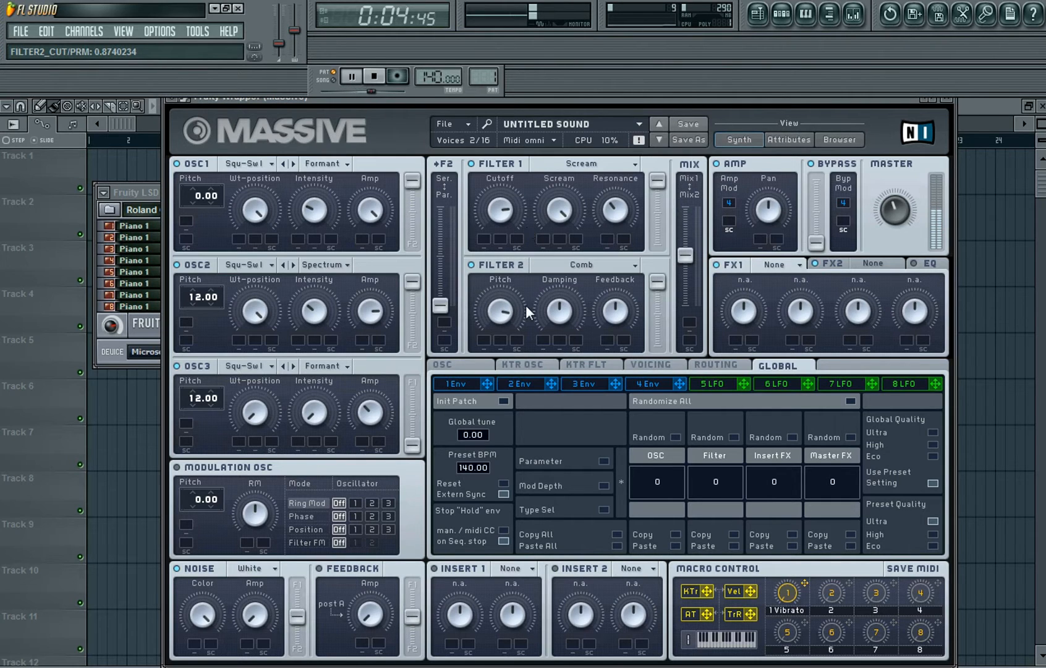
drag(542, 305, 555, 327)
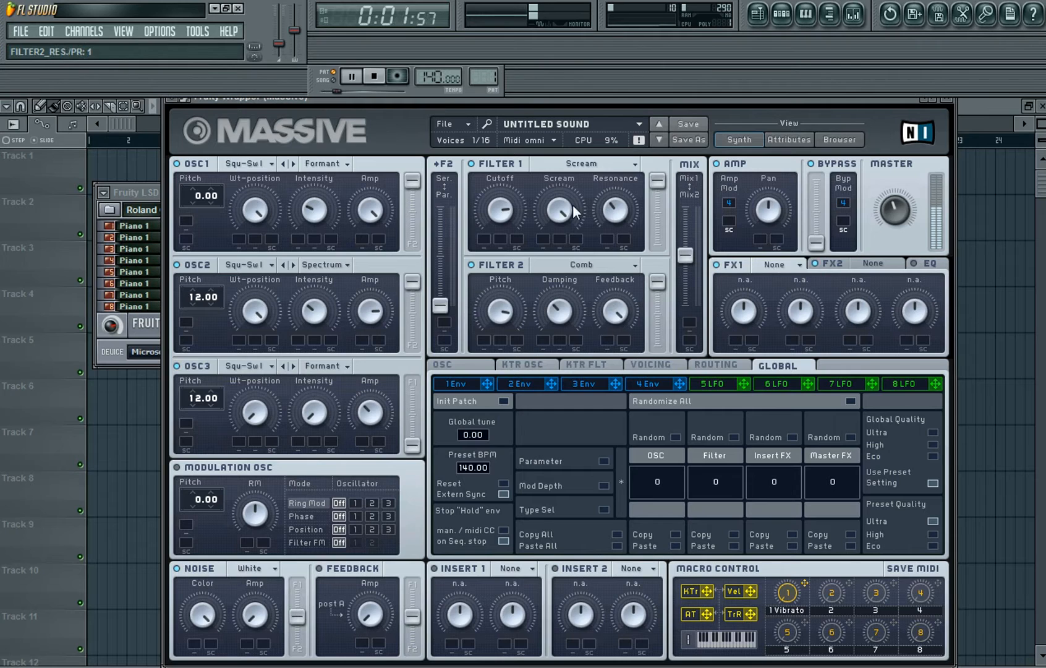
mouse_move(280, 47)
mouse_down()
mouse_move(281, 33)
mouse_move(279, 45)
mouse_up()
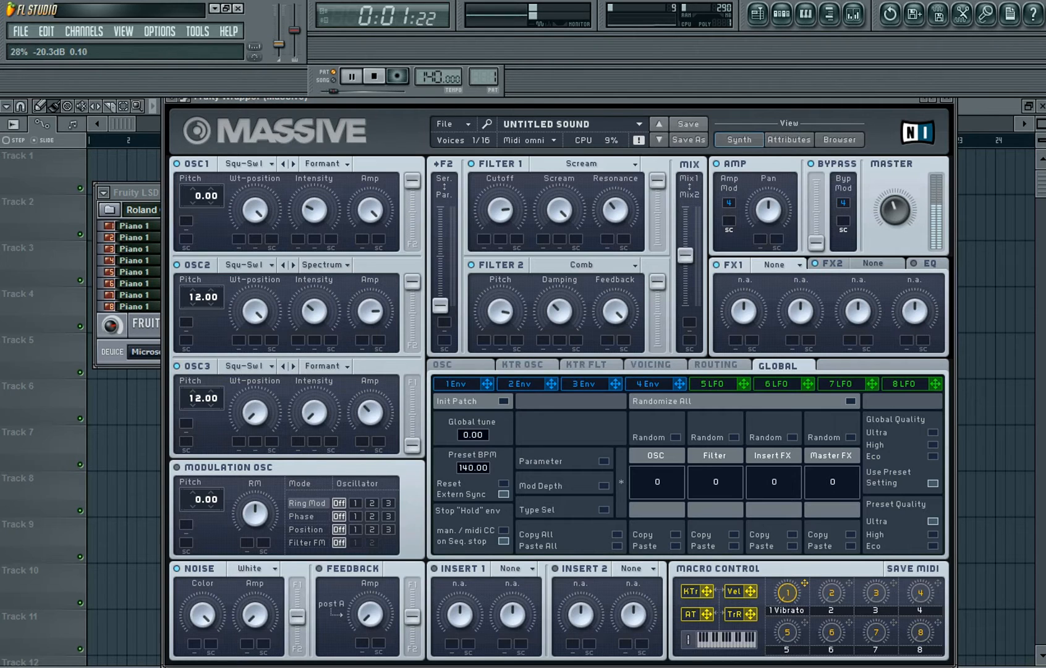
- Enable the modulation oscillator at pitch 12.00, apply ring modulation to oscillator 2, and raise the RM amount slightly above centre
click(177, 467)
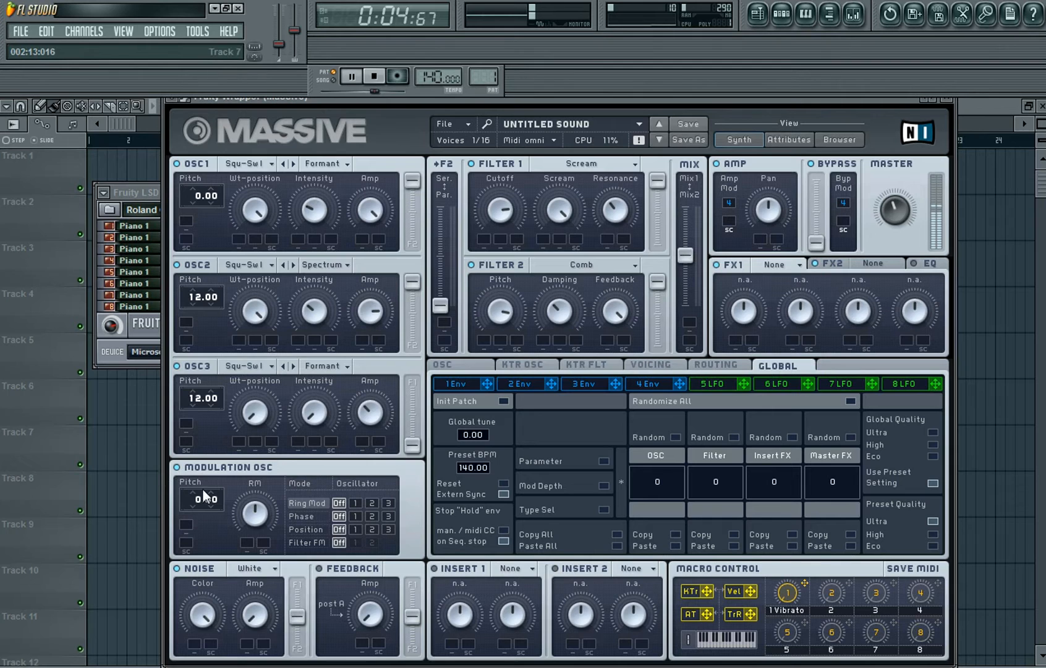
drag(192, 502, 196, 479)
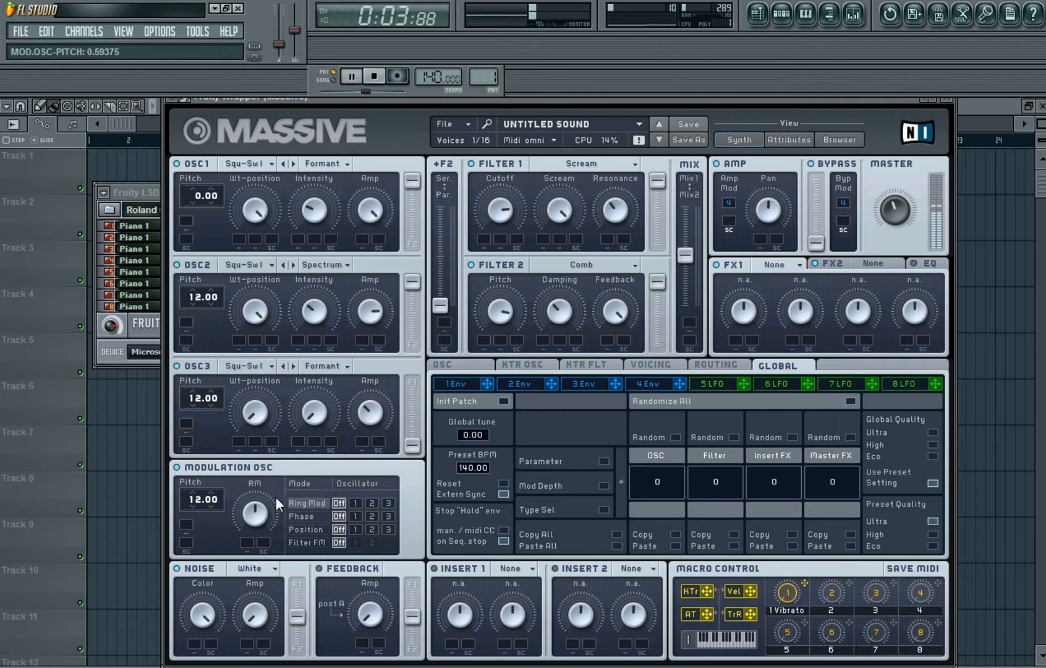
click(372, 502)
drag(254, 512, 245, 488)
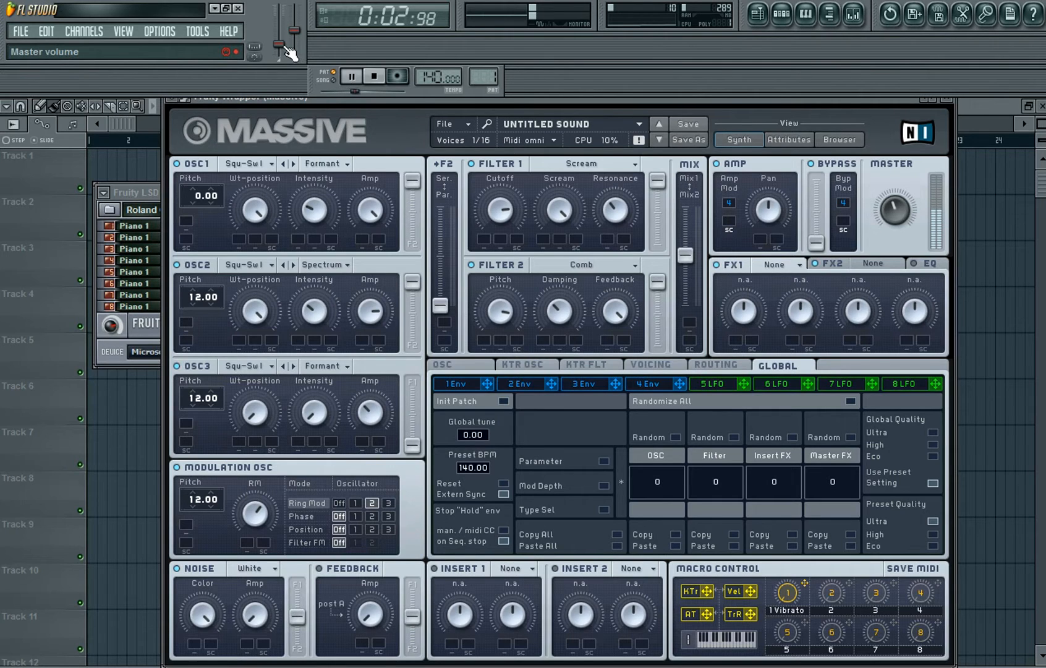
- Fine-tune the master volume and load Classic Tube in FX1 with dry/wet at about 0.22
mouse_move(285, 50)
mouse_down()
mouse_move(284, 31)
mouse_move(279, 44)
mouse_up()
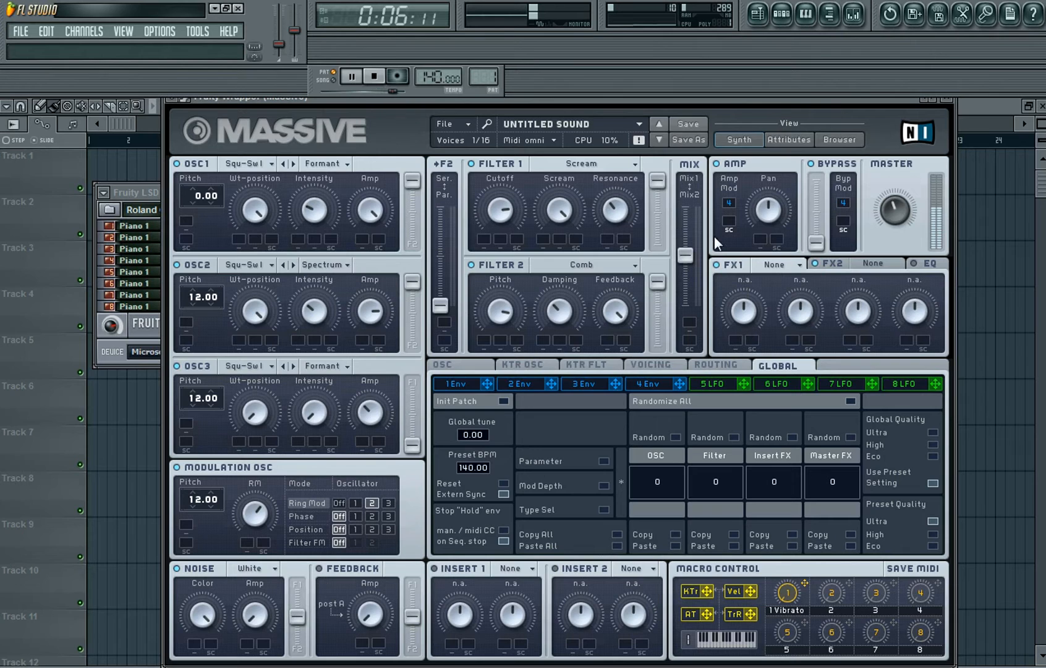
click(790, 263)
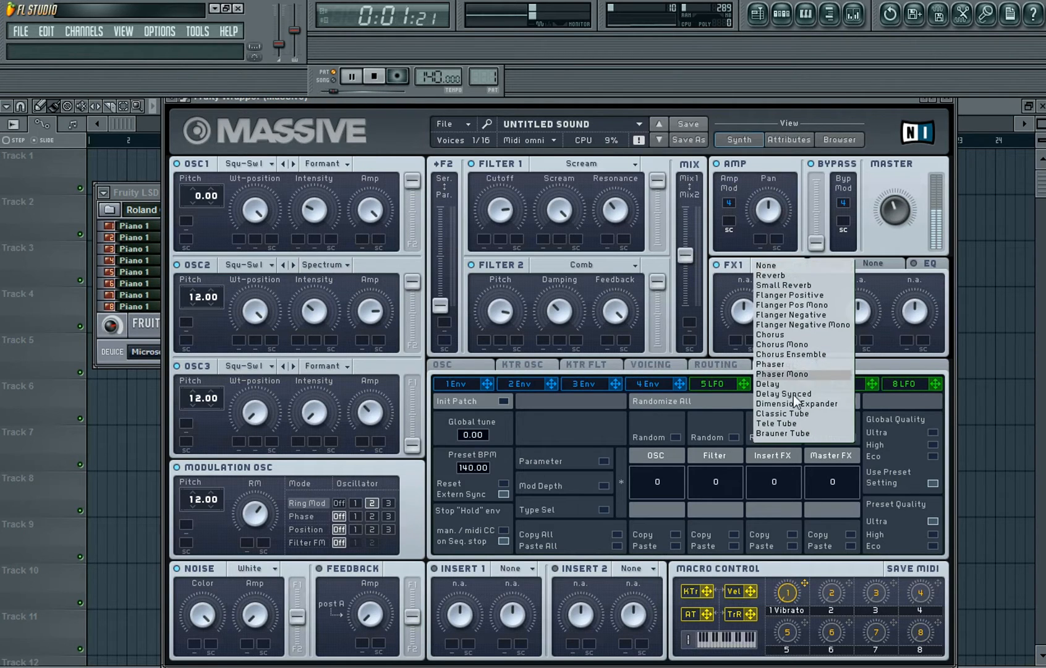
click(787, 414)
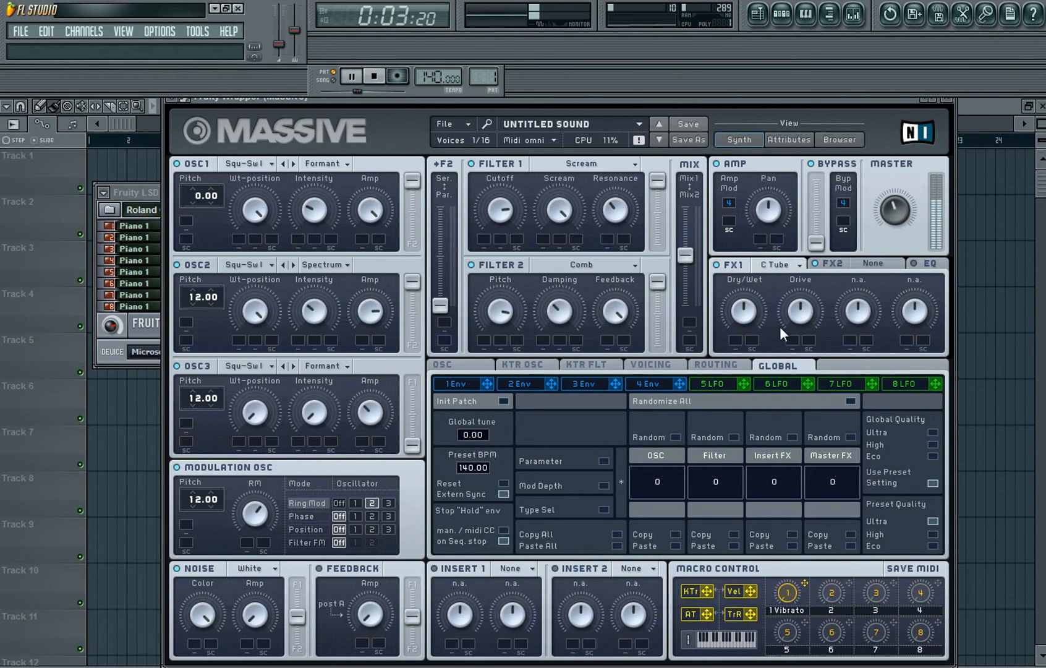
drag(745, 327, 746, 356)
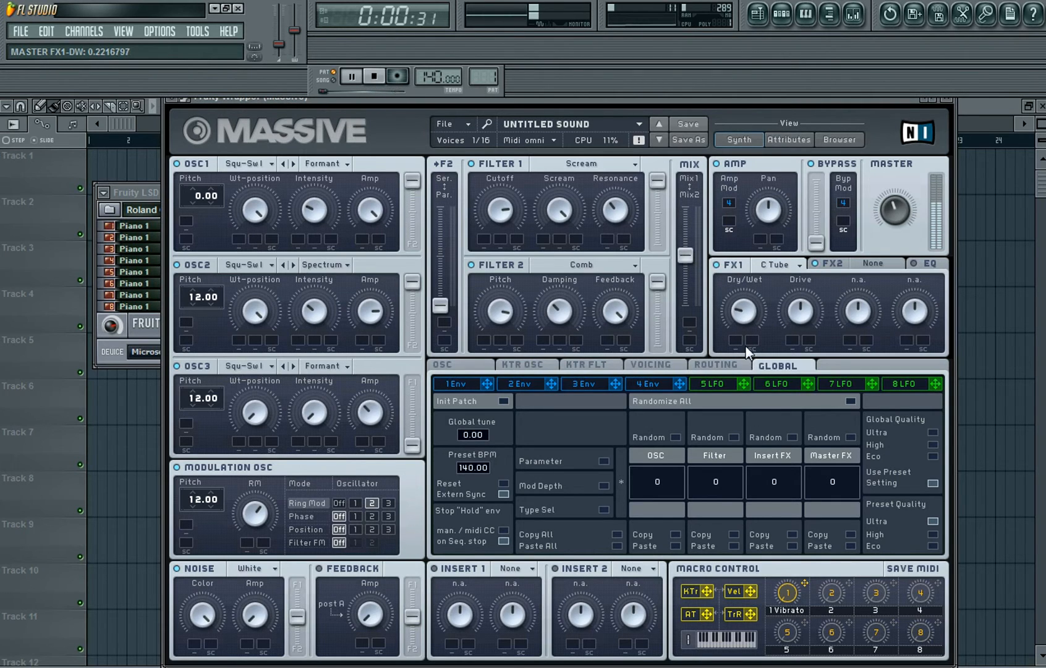
- Load Reverb in FX2 with dry/wet about 0.14, size about 0.64, density about 0.68 and color about 0.40
click(869, 264)
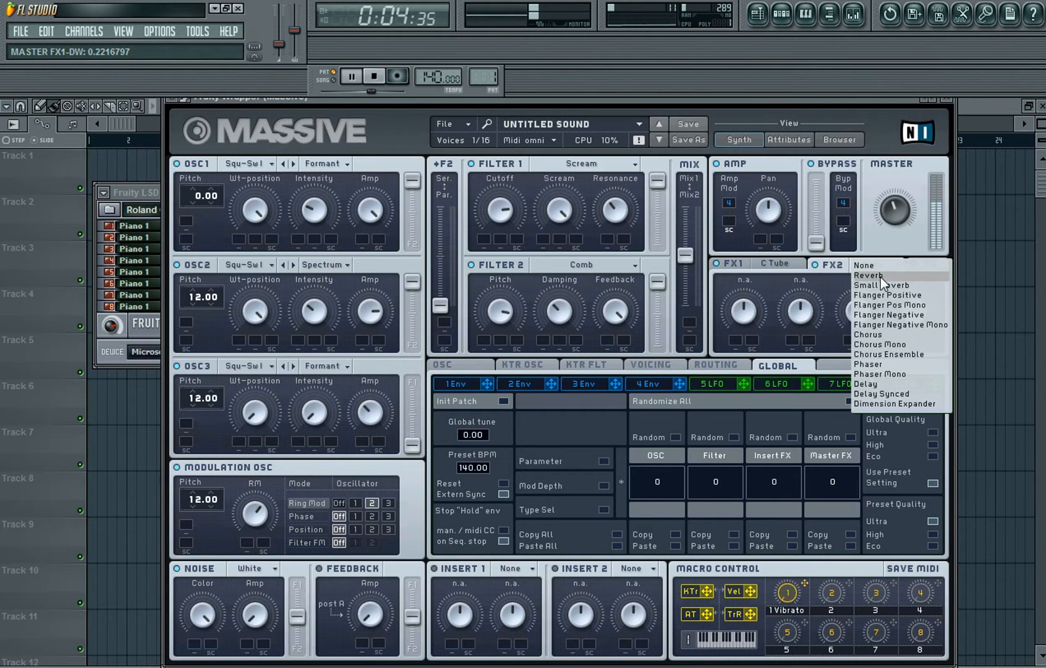
click(881, 276)
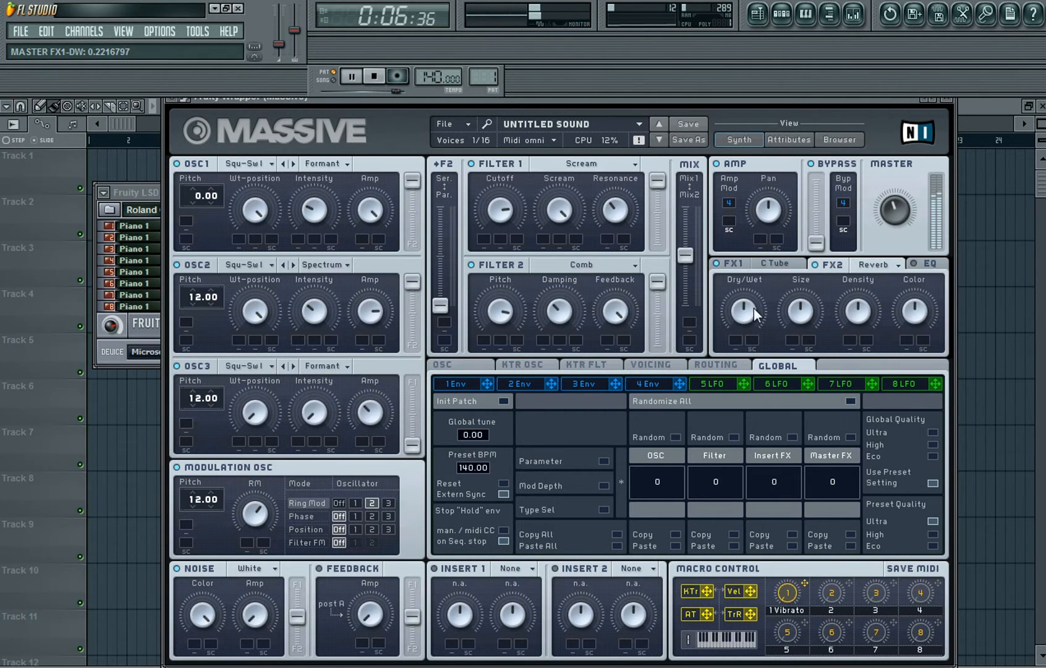
mouse_move(756, 344)
mouse_down()
mouse_move(760, 380)
mouse_move(759, 365)
mouse_up()
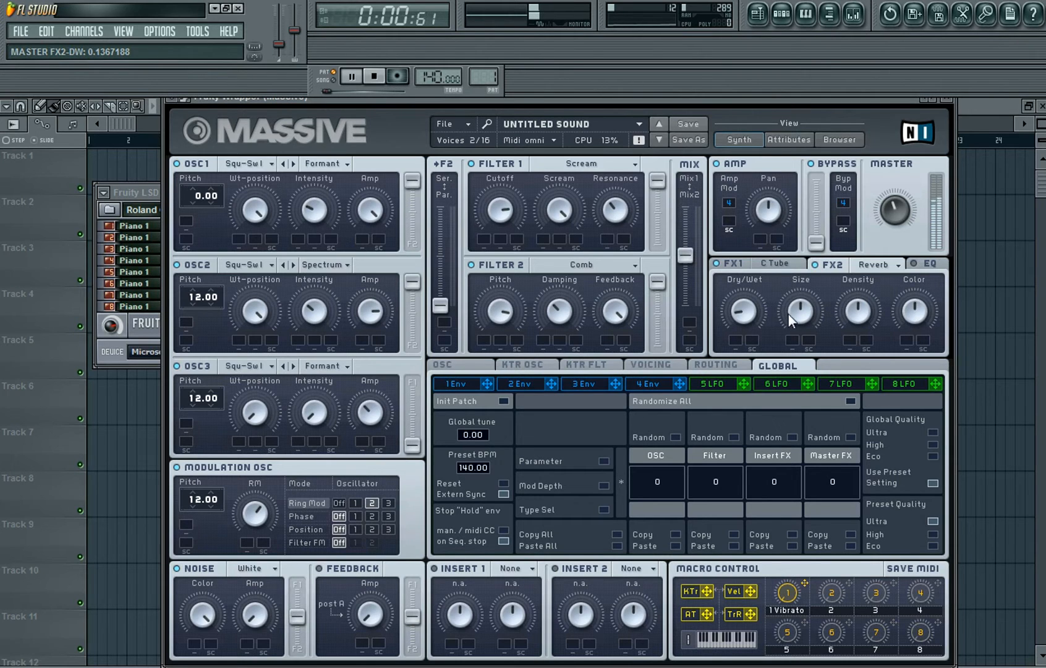
drag(802, 318, 799, 305)
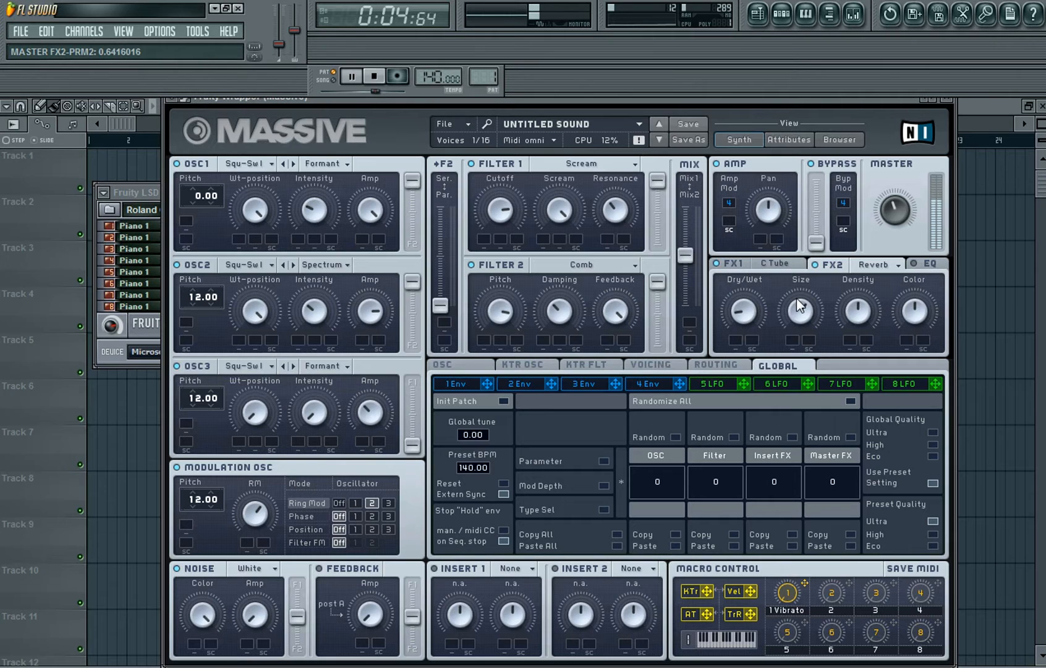
click(861, 306)
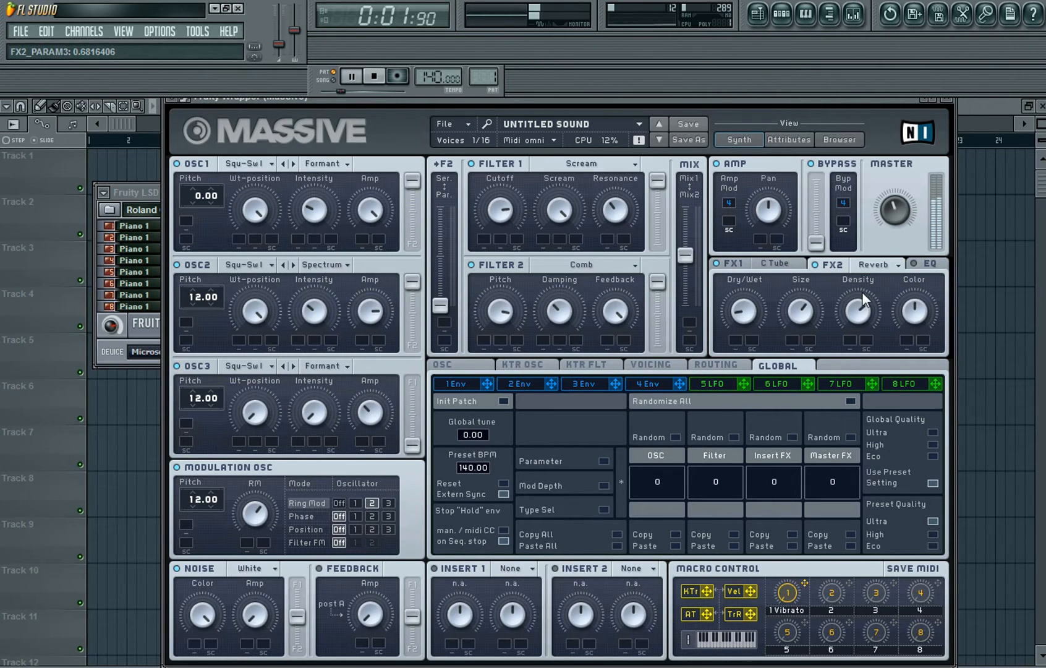
drag(923, 304, 917, 317)
- Set the EQ's high shelf to about 0.60, its frequency to about 0.43 and its boost to about 0.57
click(924, 265)
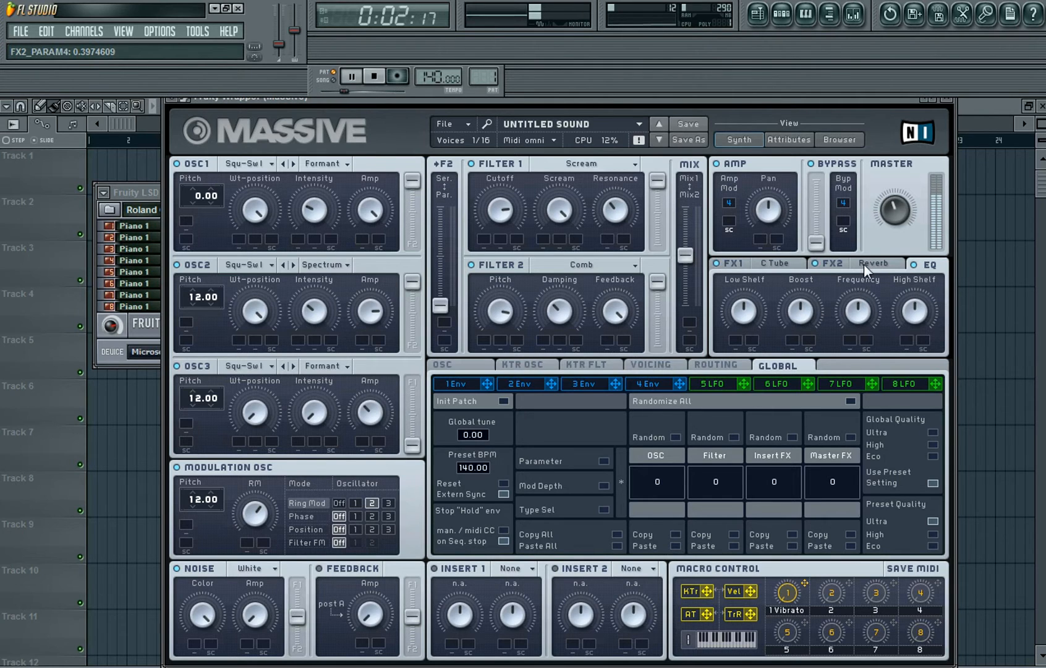
drag(912, 295, 904, 292)
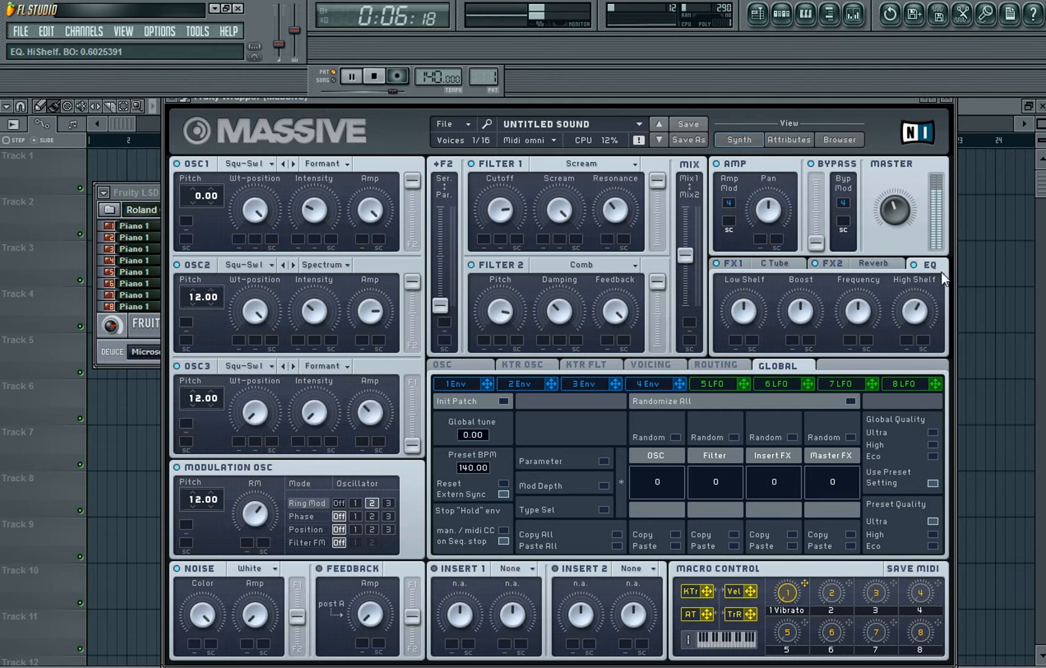
drag(868, 304, 865, 311)
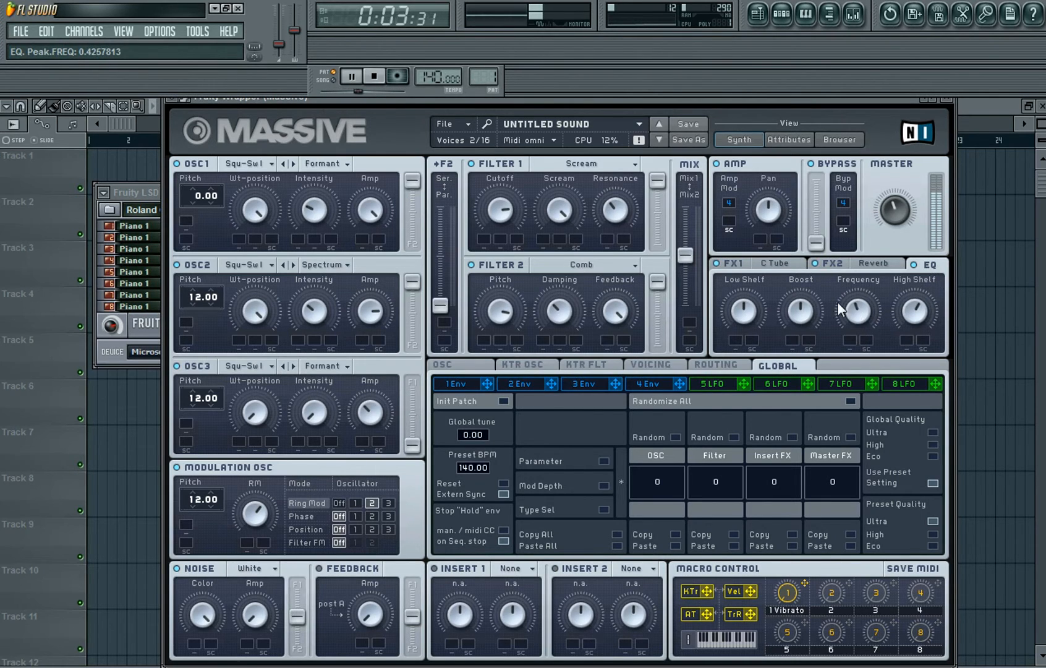
drag(799, 309, 803, 307)
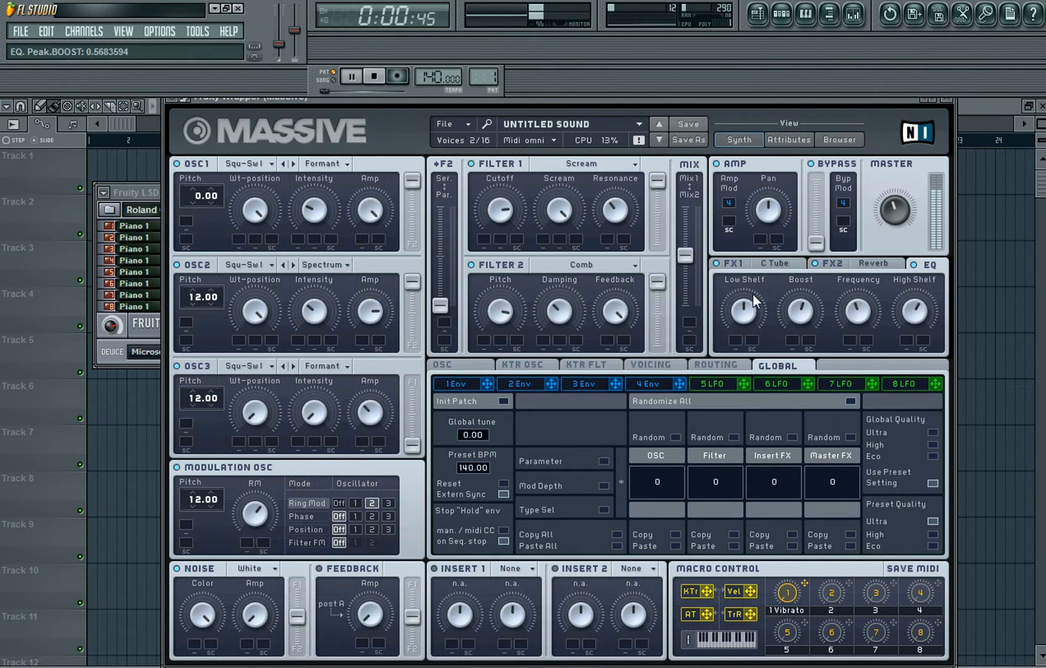
- Set the voicing to 8 unisono voices in Monophon mode, and the glide time to about 0.34
click(654, 364)
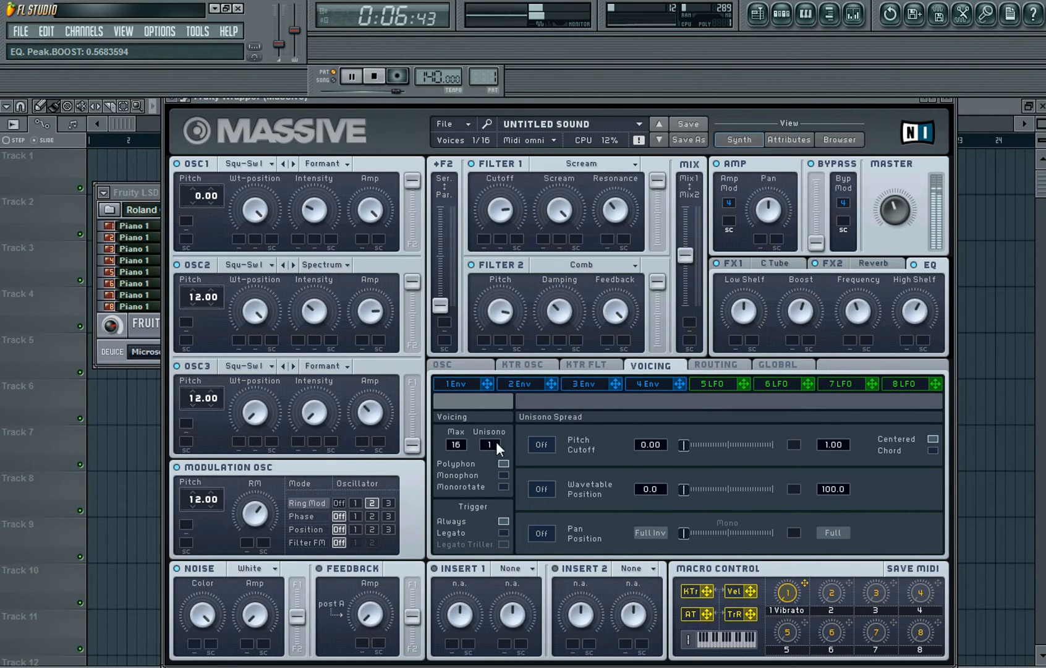
drag(501, 430, 505, 421)
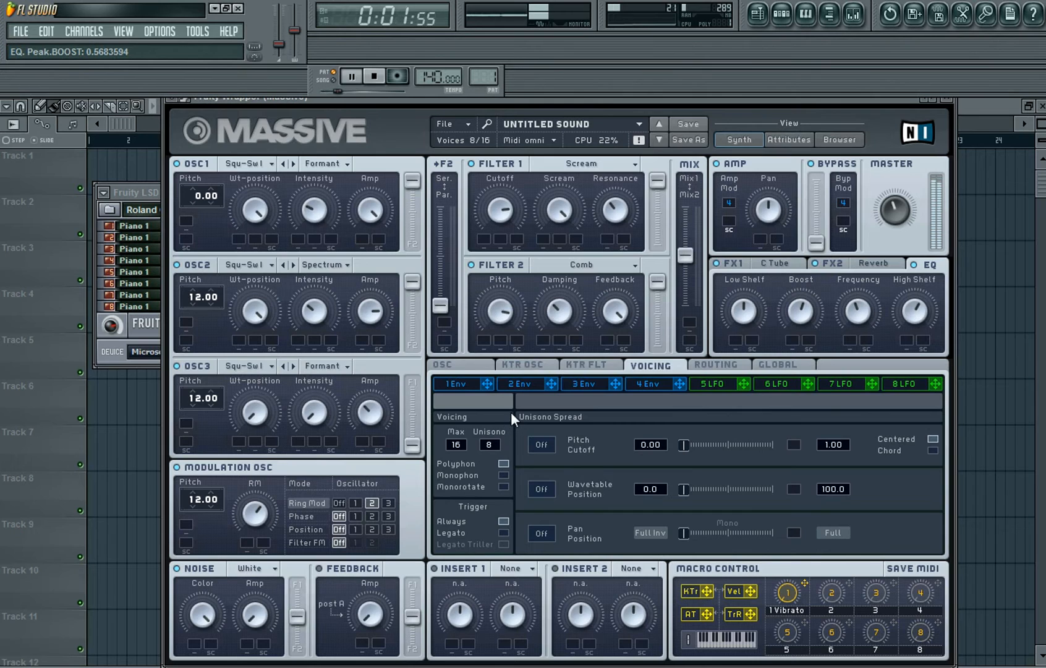
click(503, 474)
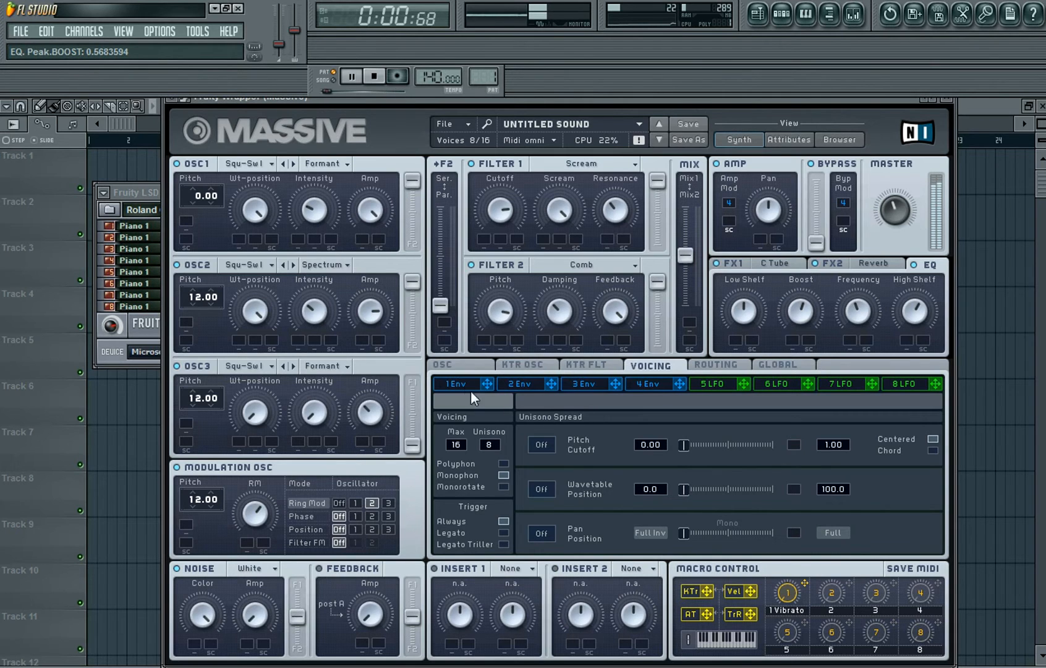
click(475, 367)
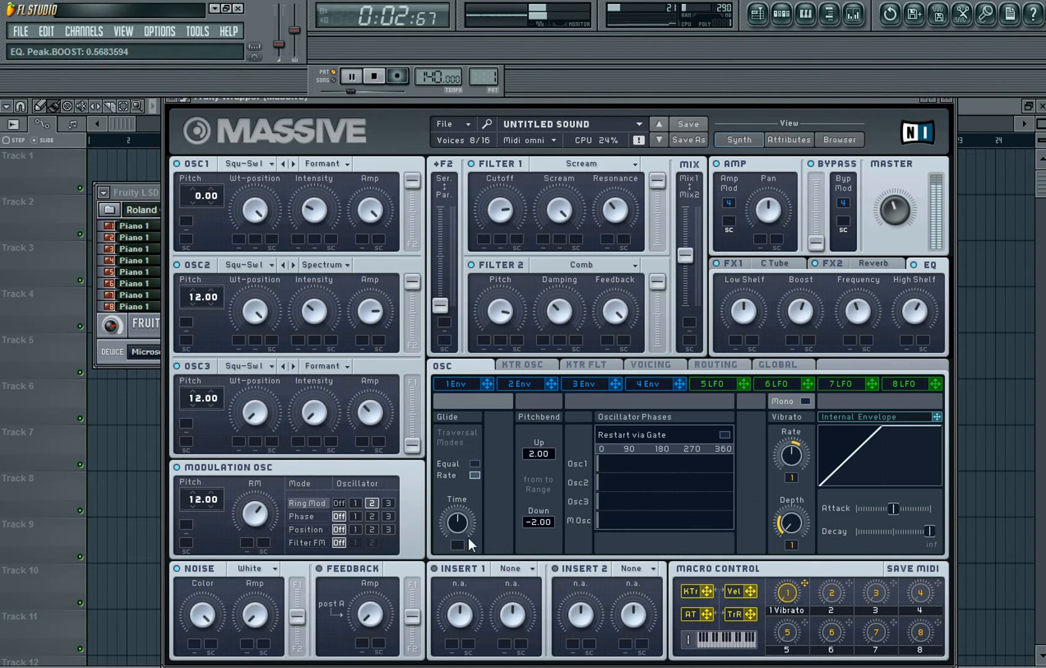
drag(456, 518, 456, 544)
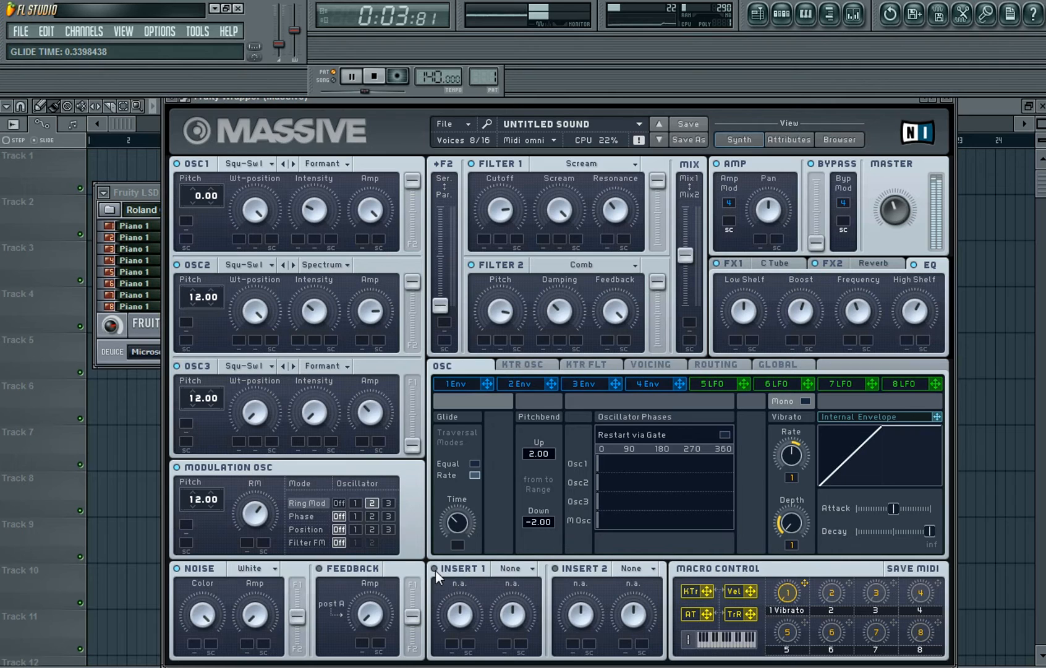
- Load Parabolic Shaper in insert 1 with dry/wet slightly above centre, and lower the synth's master level slightly
click(535, 564)
click(524, 637)
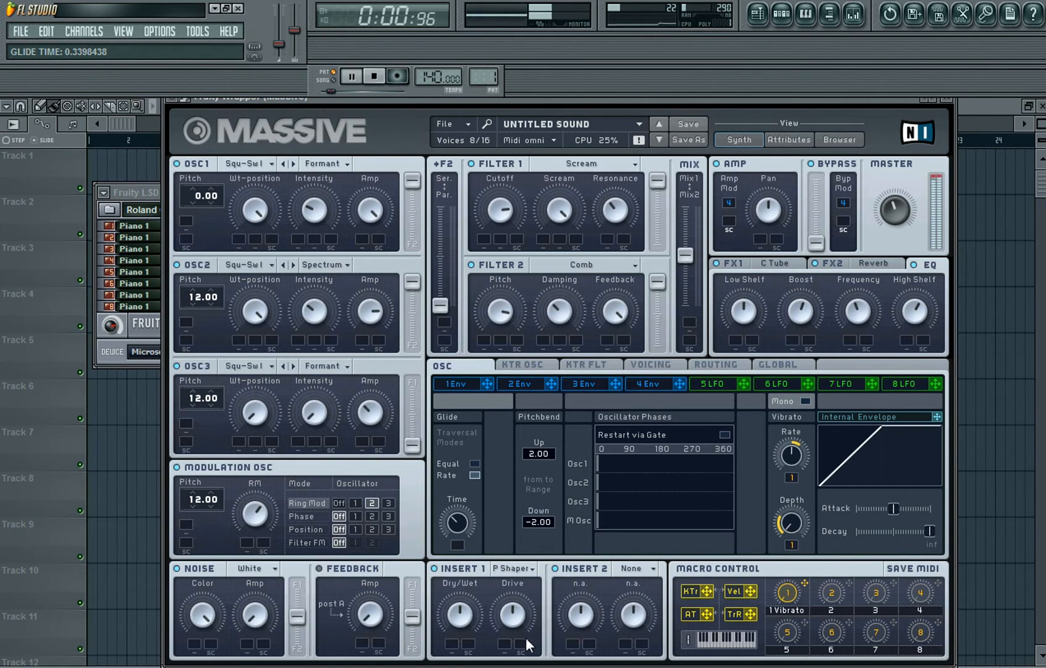
click(470, 615)
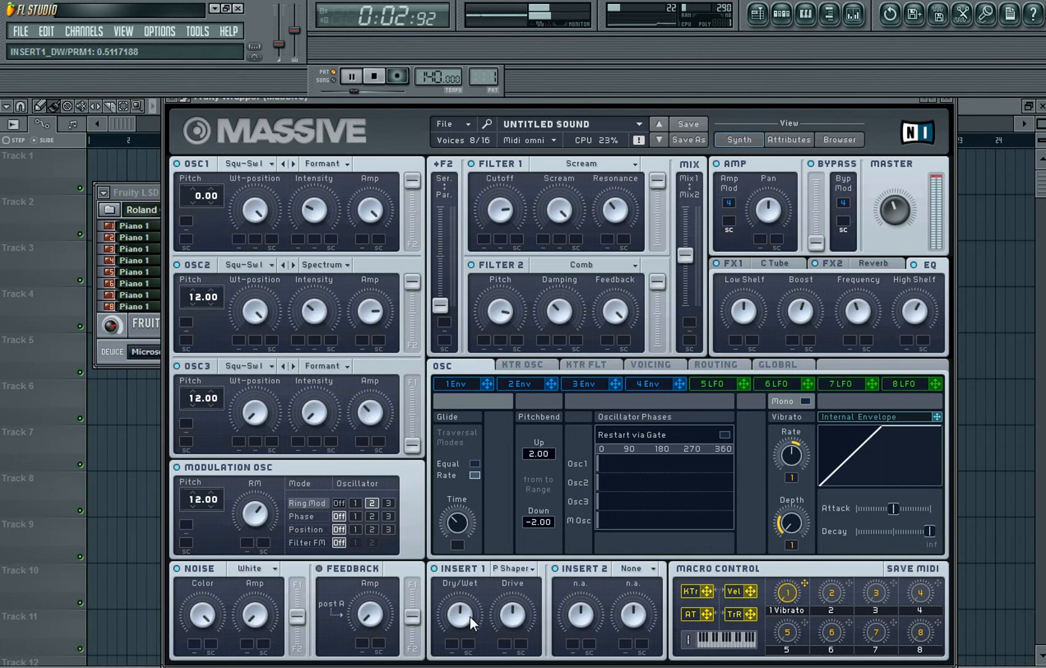
drag(462, 616, 458, 614)
drag(280, 45, 280, 45)
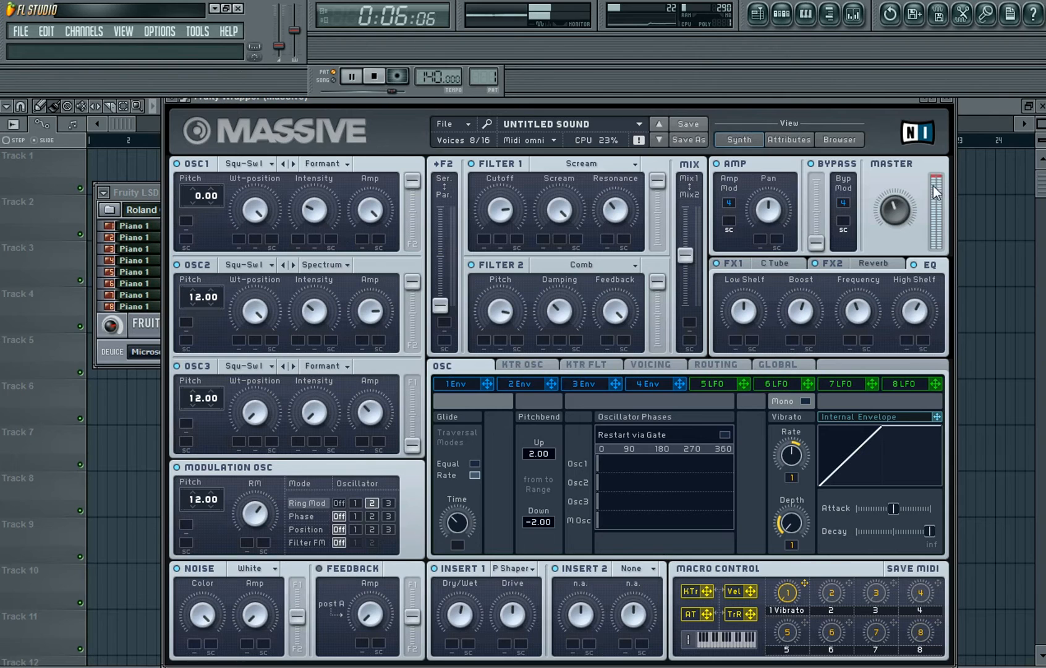
drag(891, 208, 895, 225)
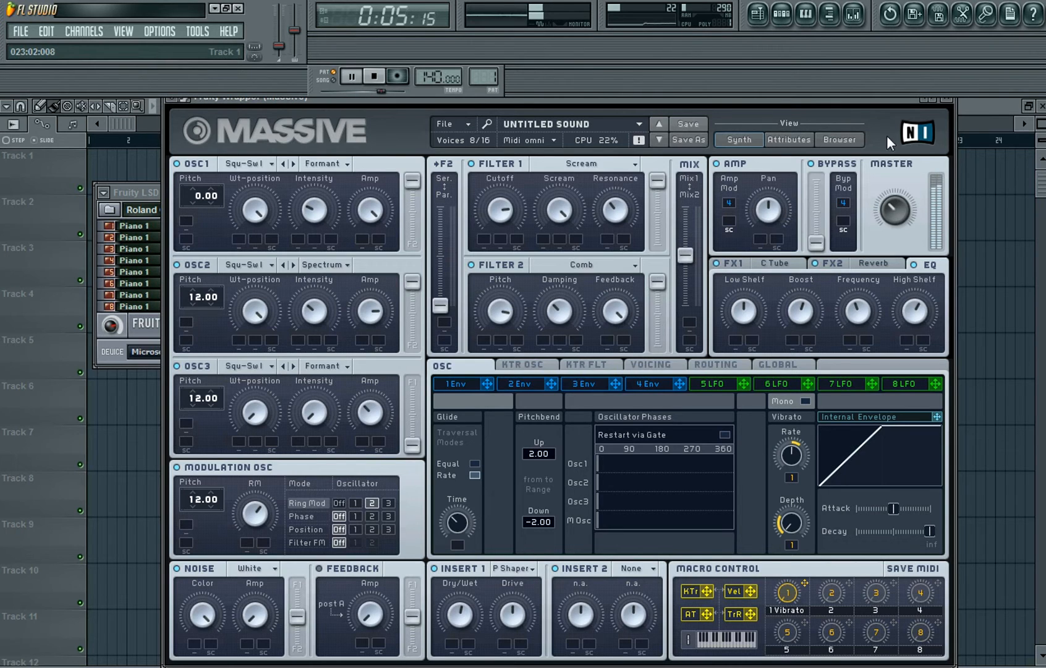
- Load Bitcrusher in insert 2 with dry/wet at maximum, and set the Vibrato macro to 0
click(637, 568)
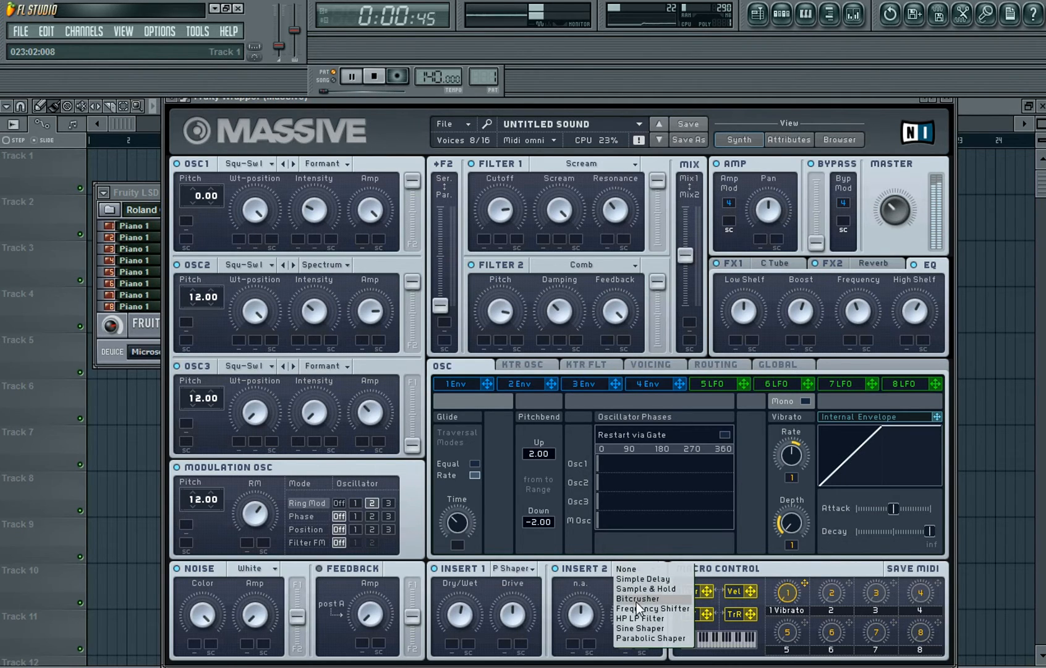
click(635, 600)
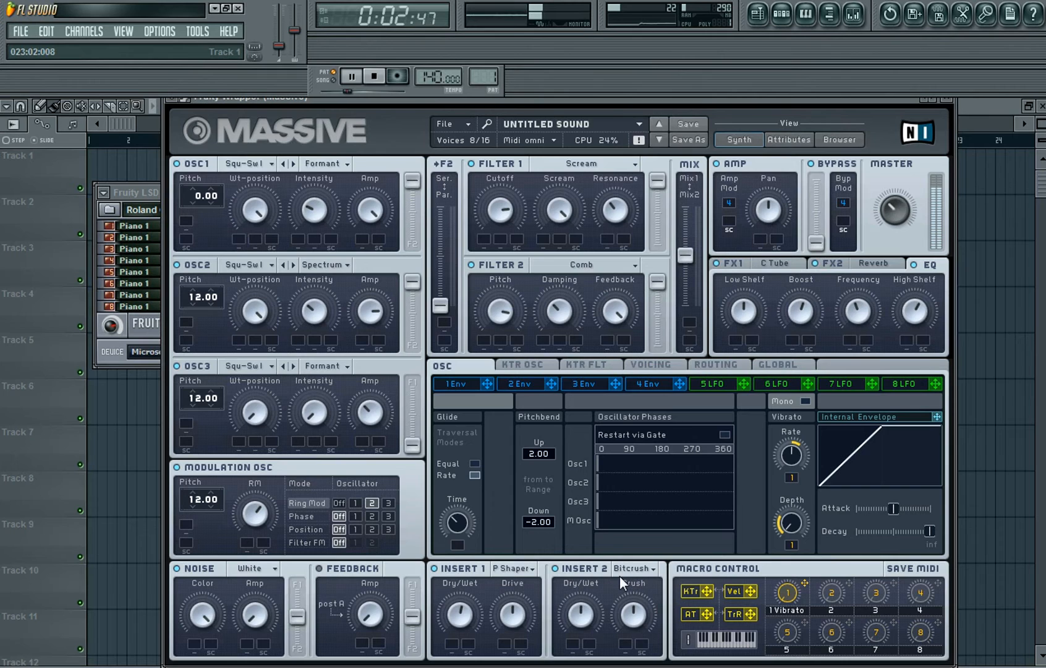
drag(590, 608, 564, 472)
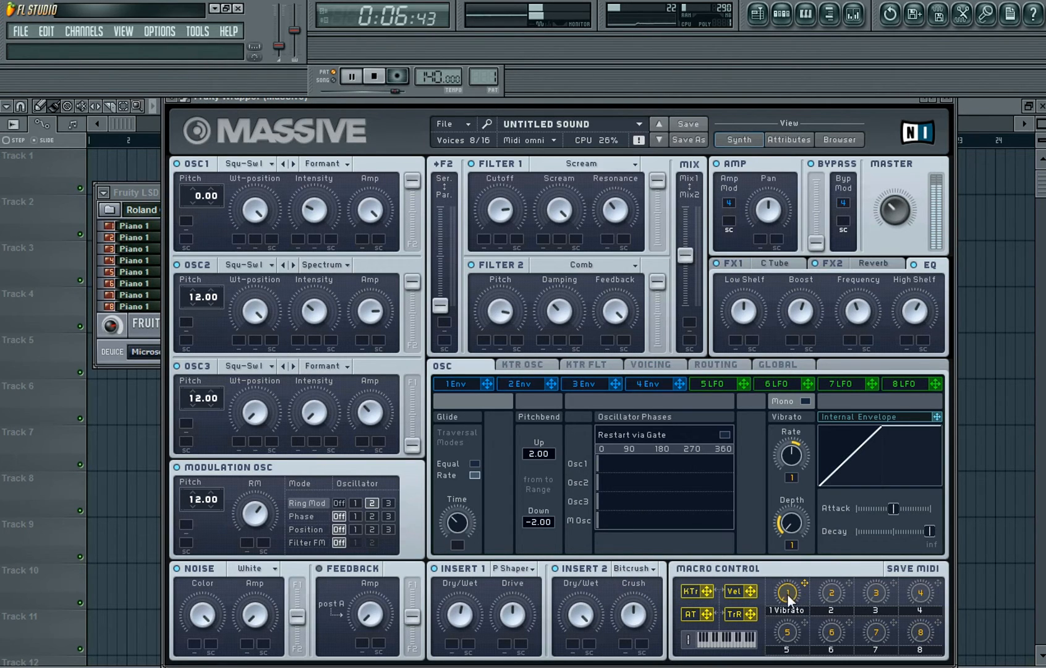
drag(790, 594, 800, 620)
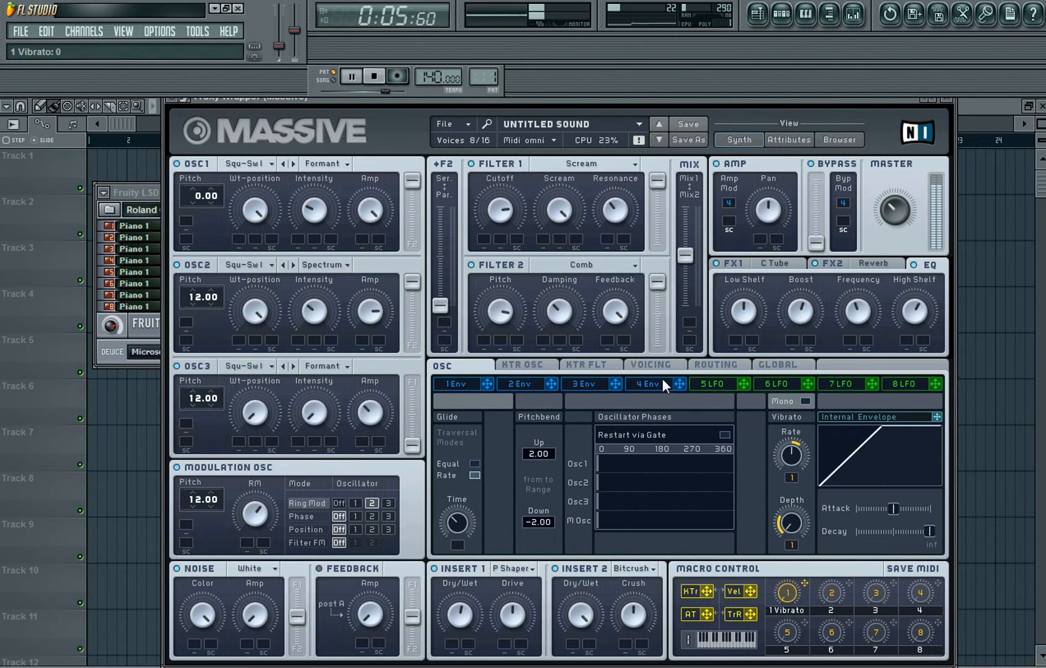
- Try the unisono spread for pitch cutoff and pan position, and switch both off again
click(650, 365)
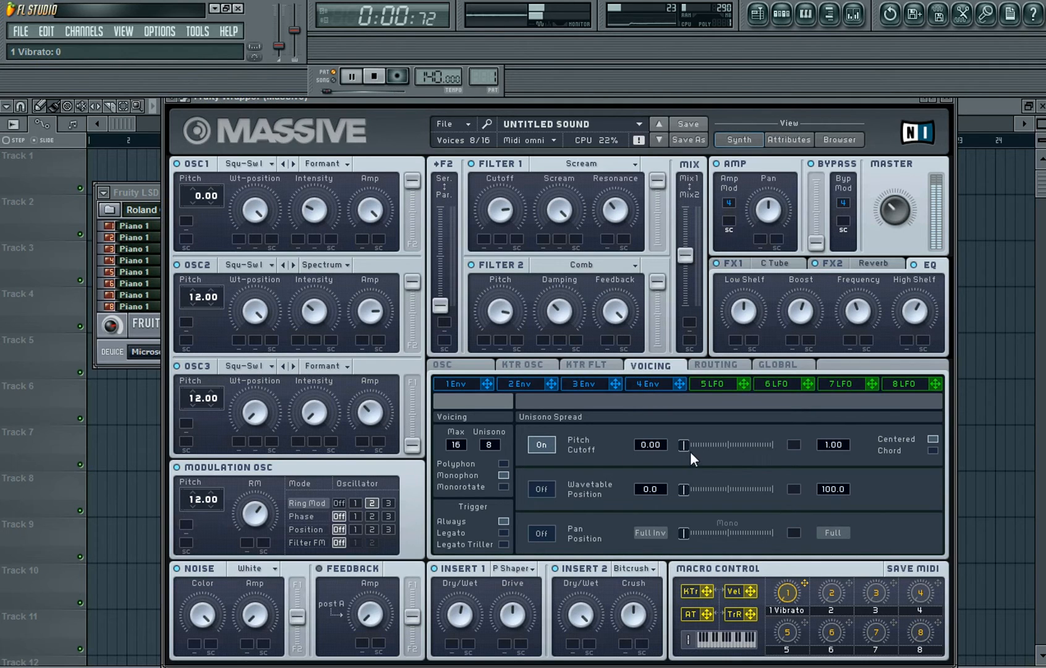
drag(687, 449, 689, 450)
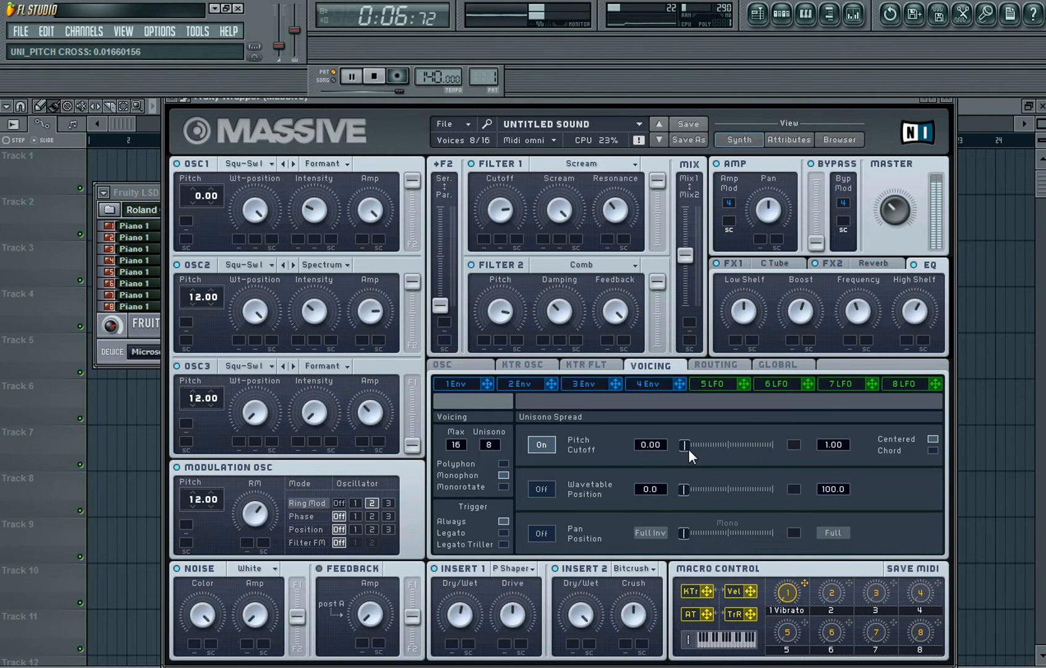
drag(686, 444, 677, 445)
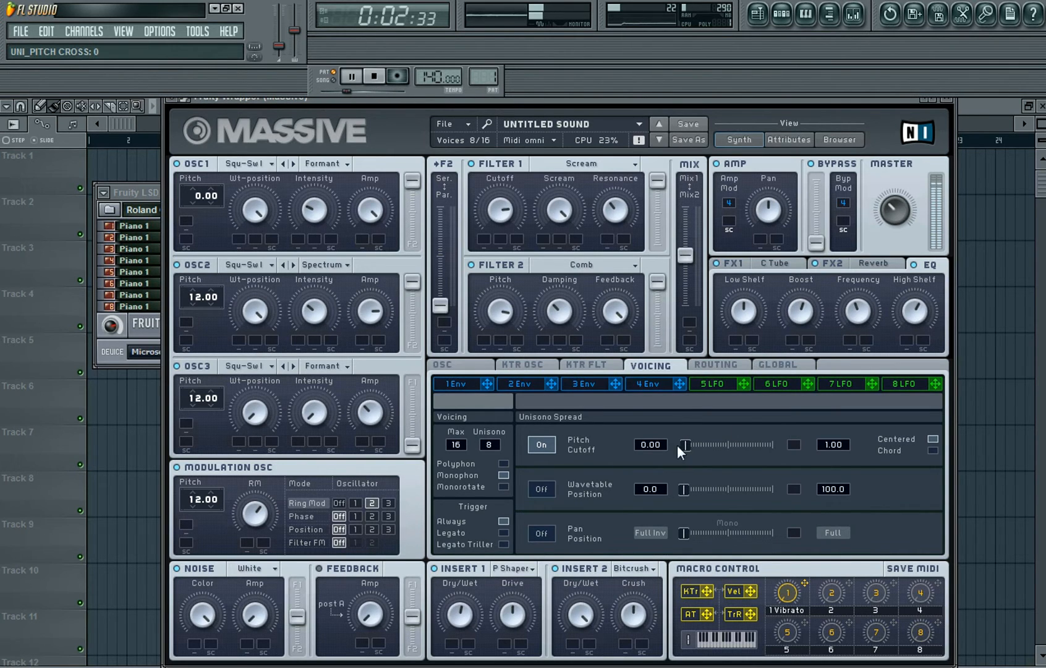
click(541, 533)
drag(679, 532, 553, 537)
click(540, 539)
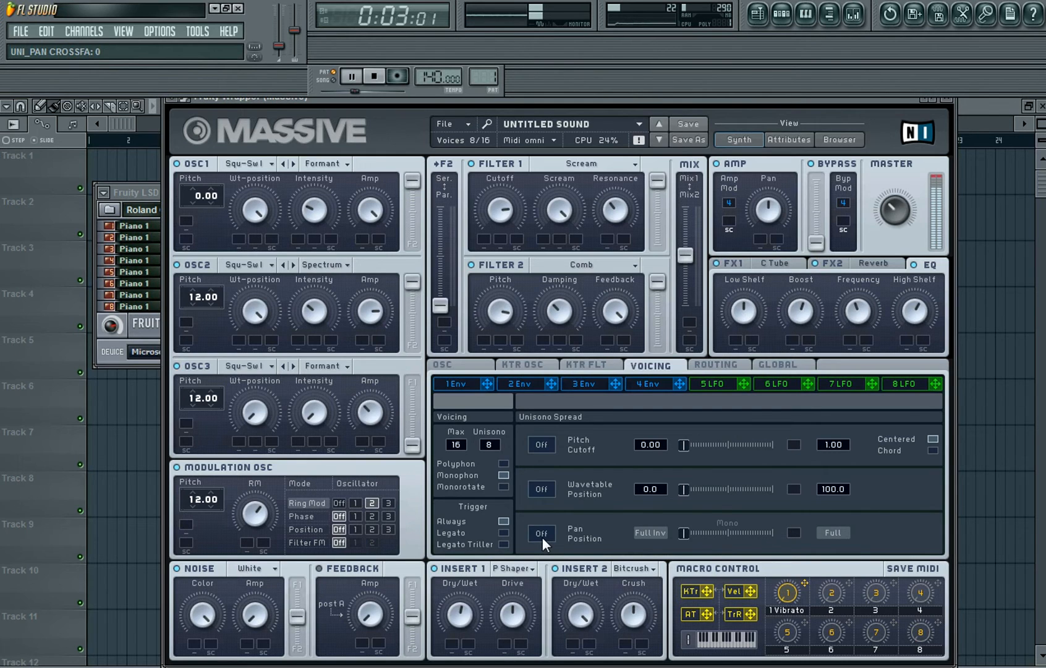
- Stop playback and shift the Massive window slightly
click(376, 77)
click(446, 123)
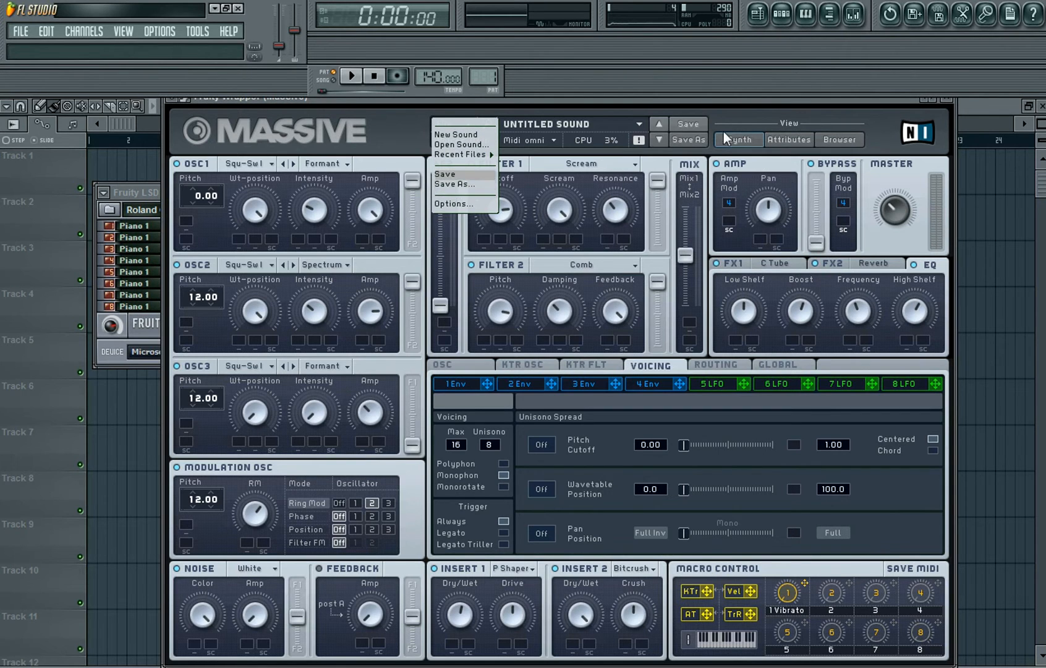
click(734, 108)
mouse_move(743, 106)
mouse_down()
mouse_move(731, 154)
mouse_move(739, 106)
mouse_up()
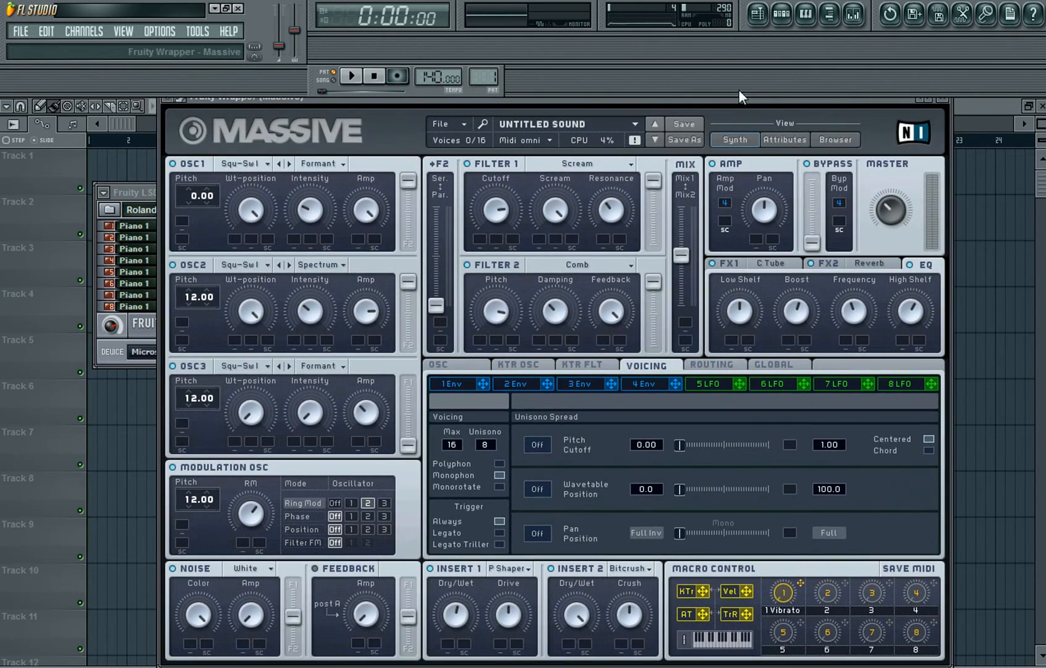
- Play the pattern with the Massive editor closed, and reposition the Massive channel settings window beside the channel list
click(352, 75)
click(943, 97)
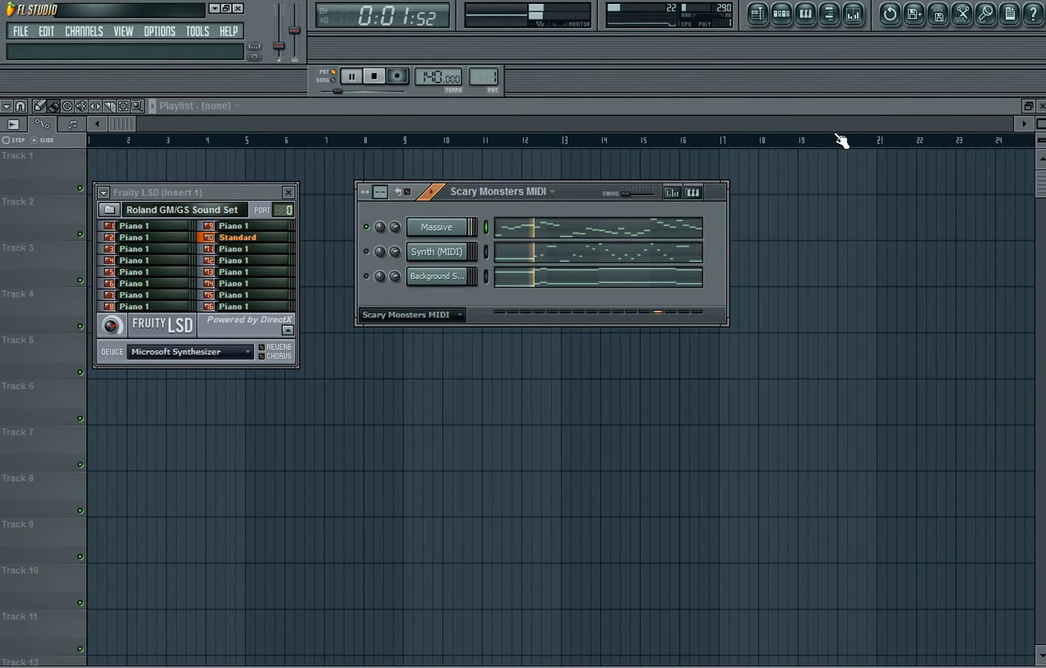
click(447, 233)
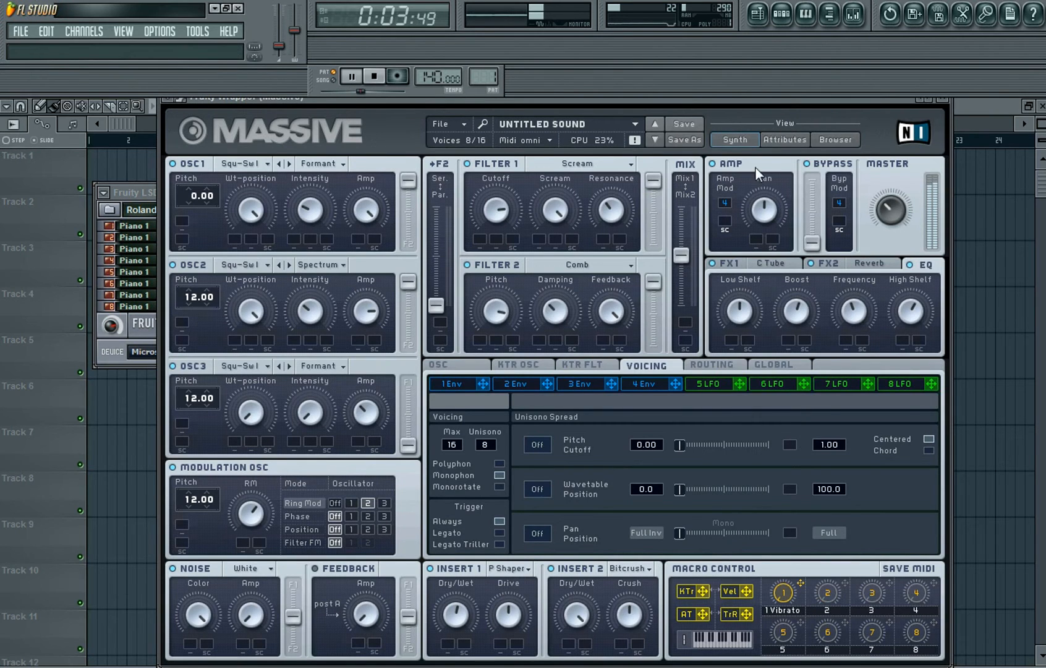
click(942, 97)
drag(759, 322, 800, 218)
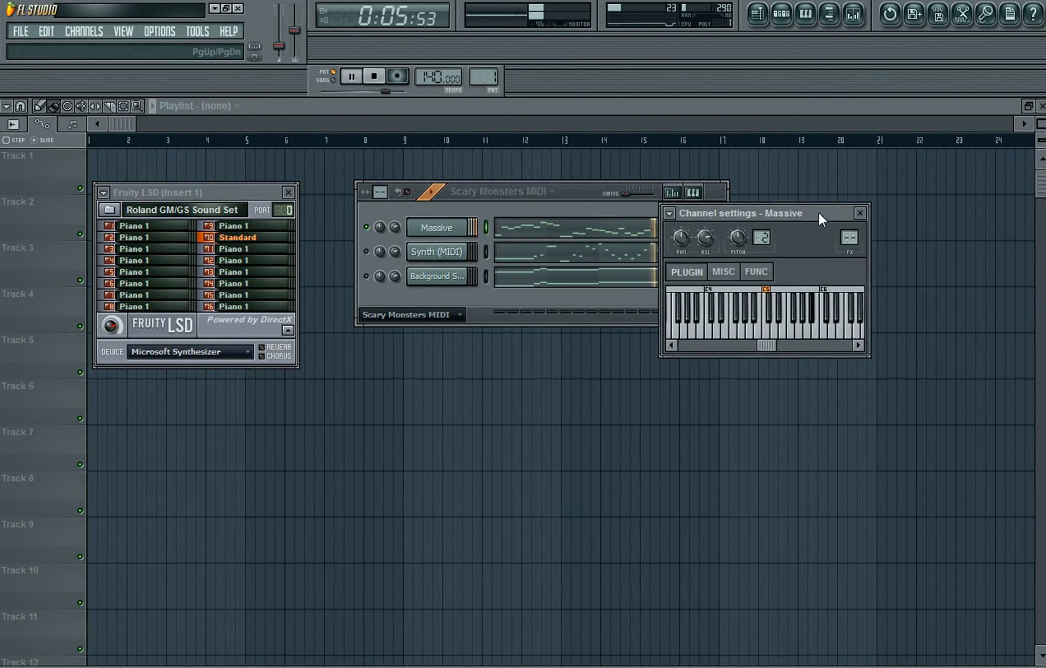
- Link the Massive channel to mixer track 2 under the name Massive, and move the mixer window up so all of it fits on screen
click(665, 214)
click(695, 251)
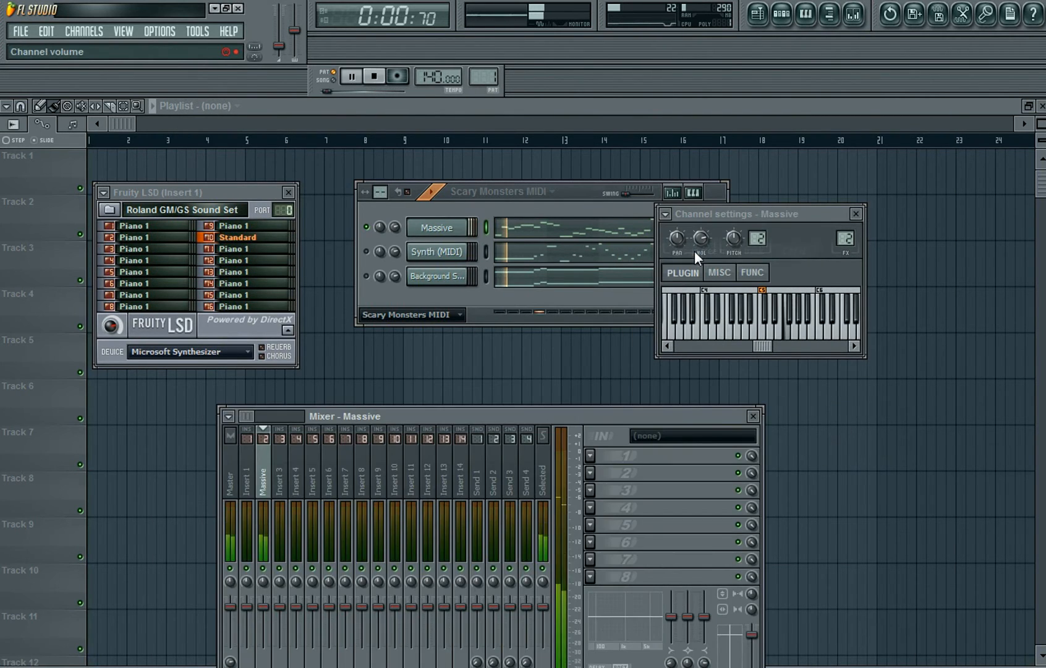
drag(510, 416, 531, 275)
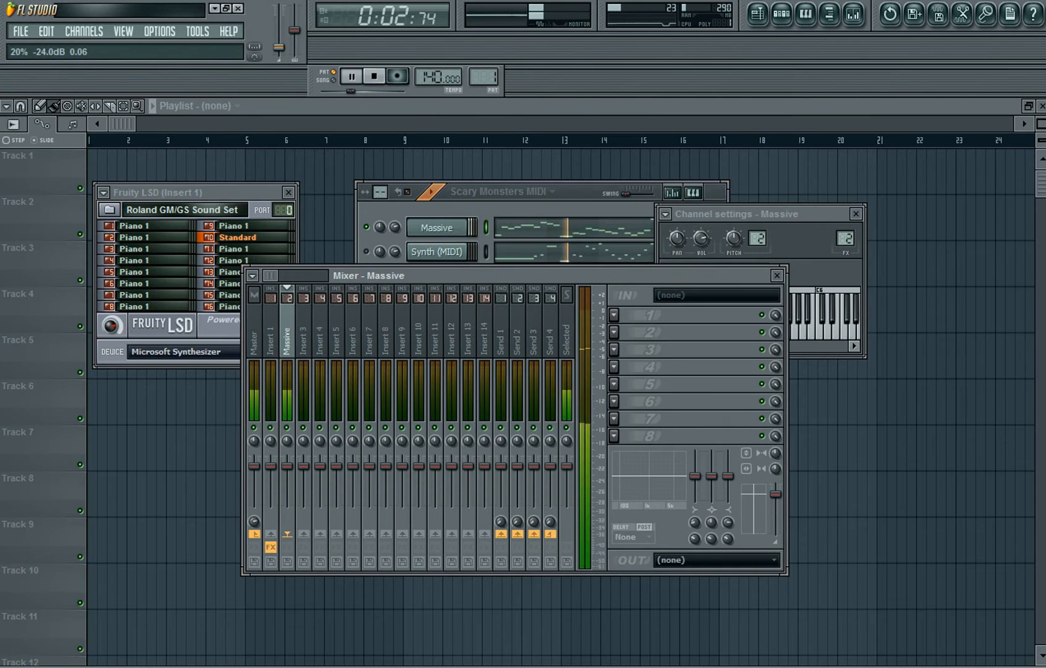
right_click(285, 315)
mouse_move(326, 294)
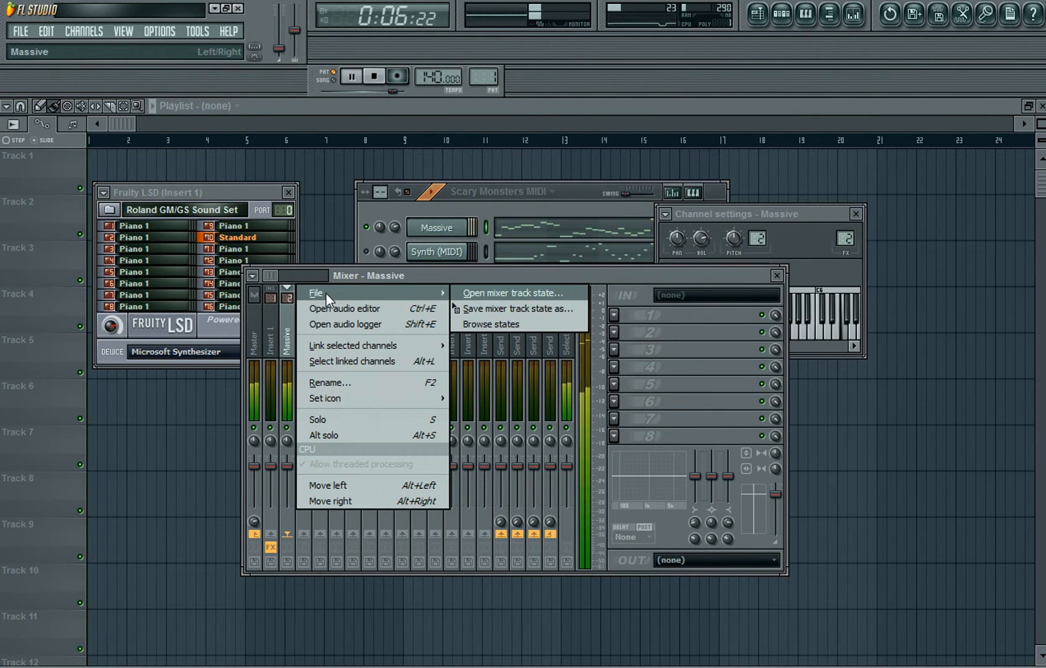
click(548, 309)
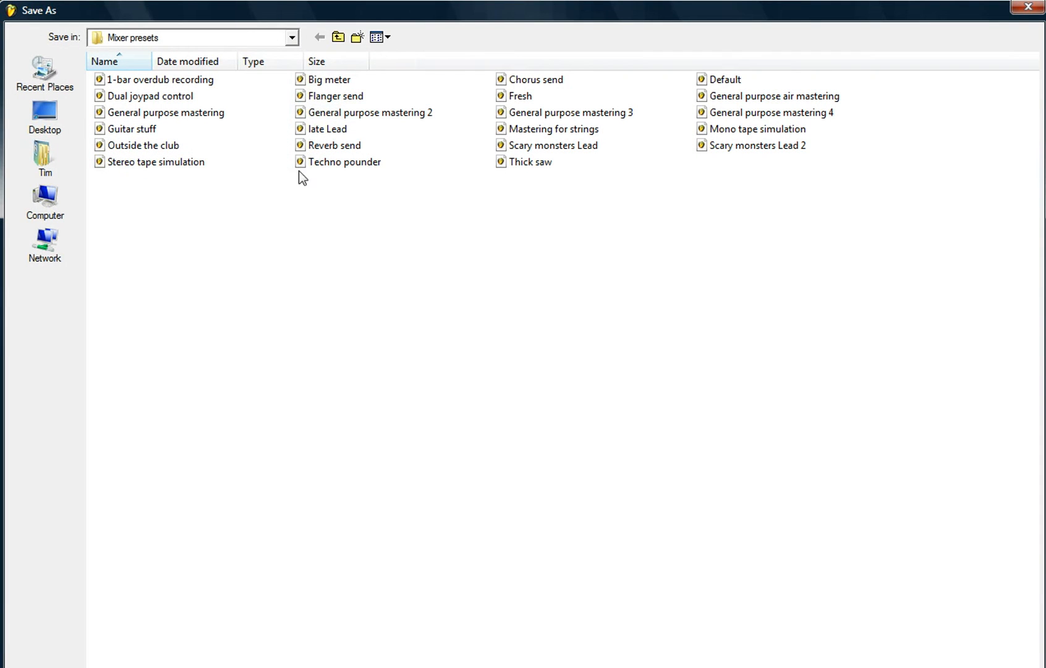
click(736, 146)
double_click(738, 148)
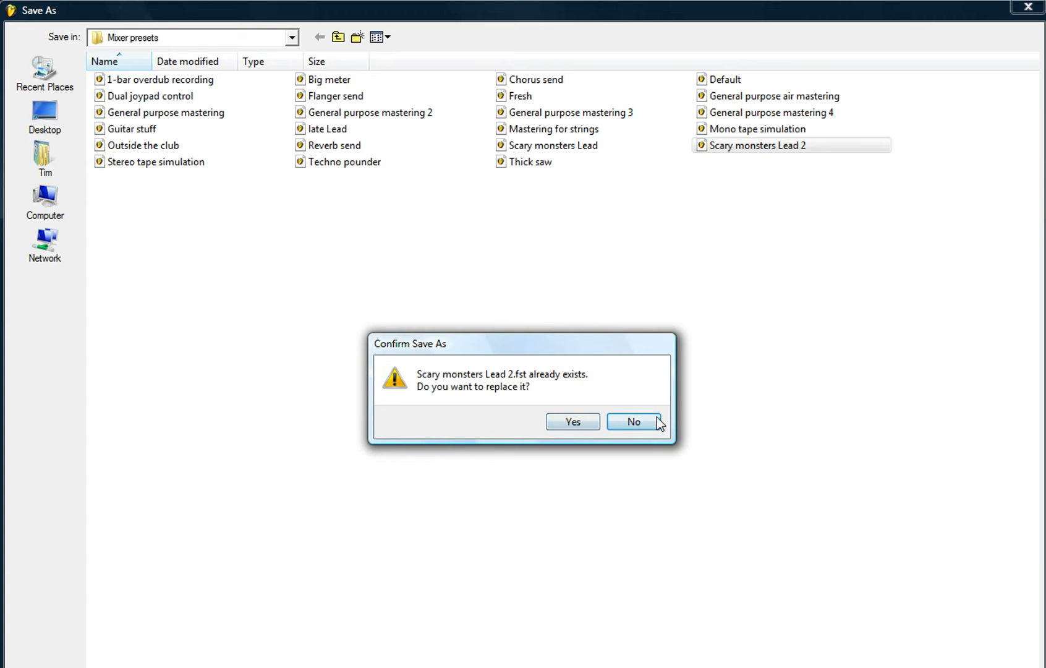
click(634, 421)
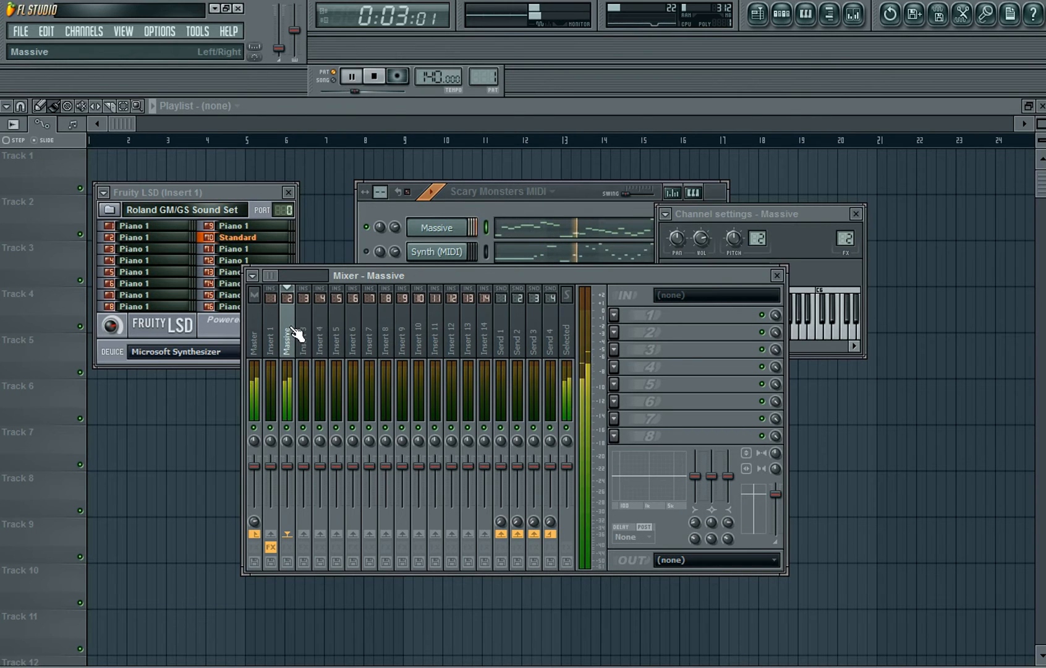
- Load the mixer track state Scary monsters Lead 2 onto the Massive track, shift the mixer window down, and raise the master volume
right_click(297, 332)
mouse_move(368, 295)
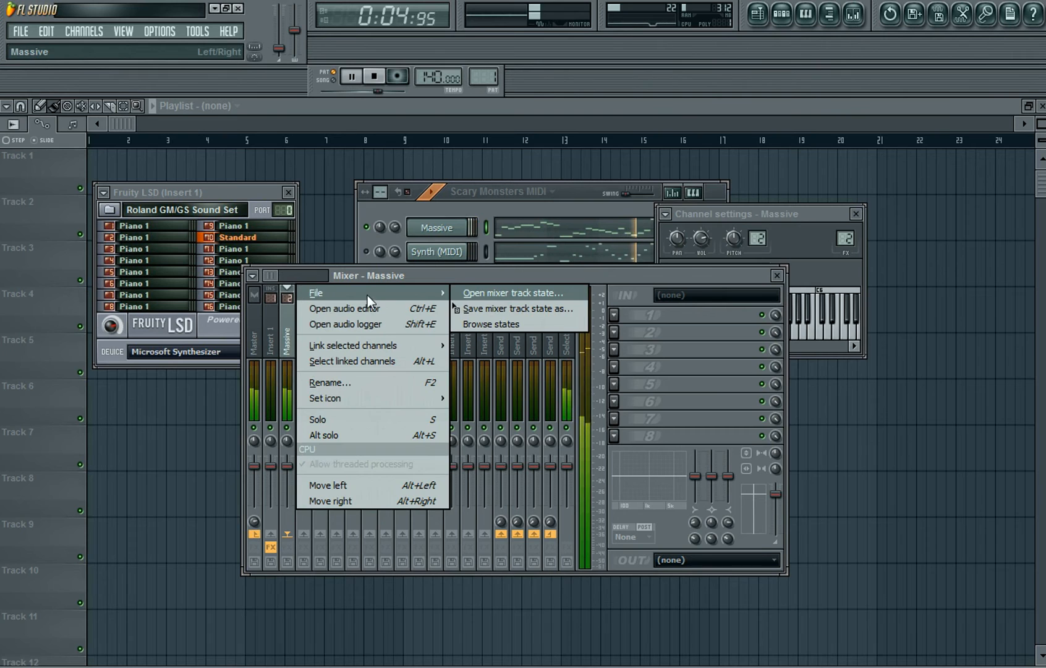
click(488, 296)
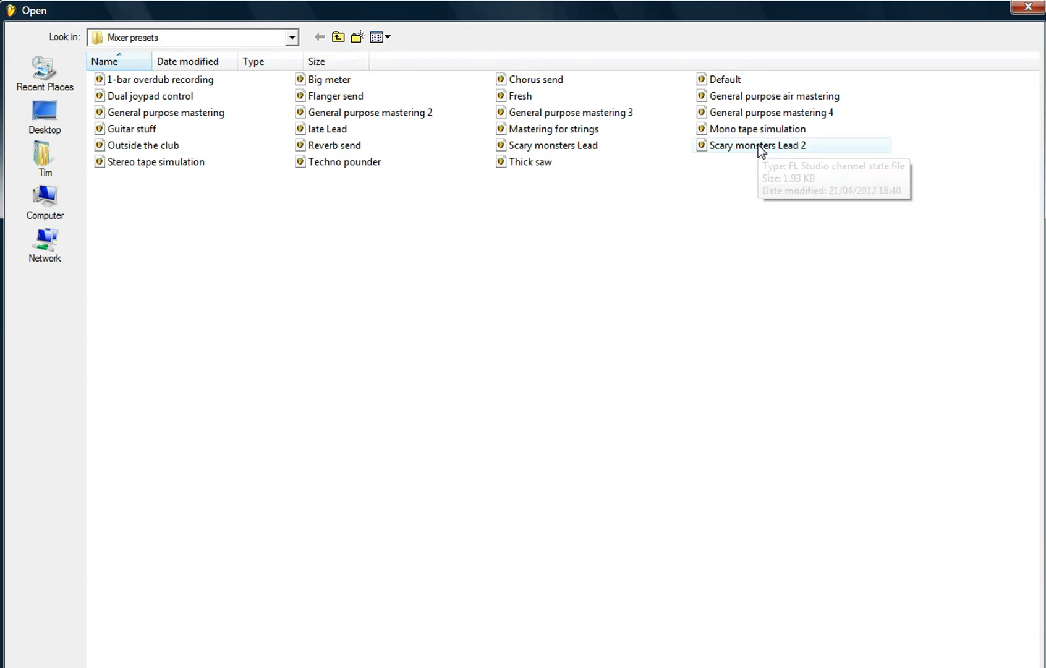
double_click(758, 145)
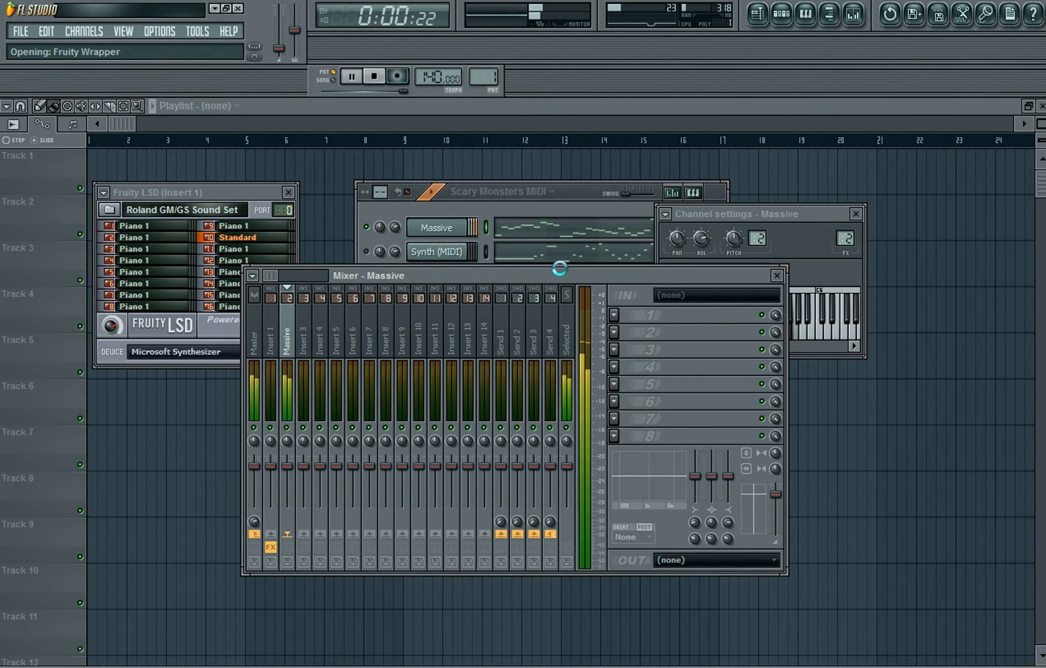
drag(581, 267, 563, 315)
drag(279, 47, 278, 34)
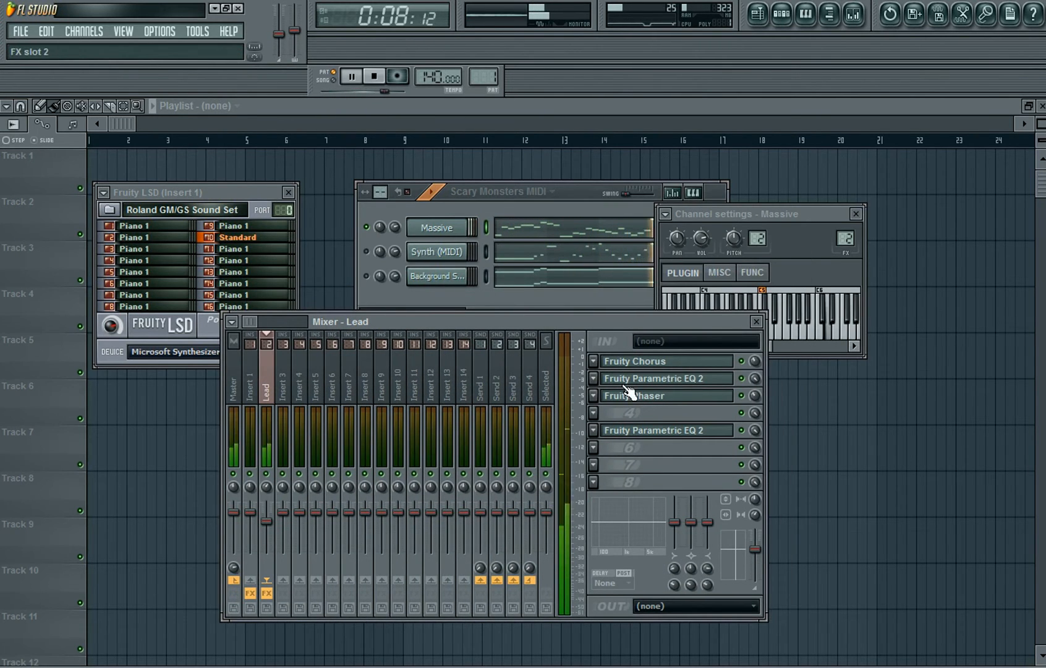
- Examine the Fruity Chorus settings in slot 1 of the Lead track, including its delay, depth and LFO frequencies
click(676, 363)
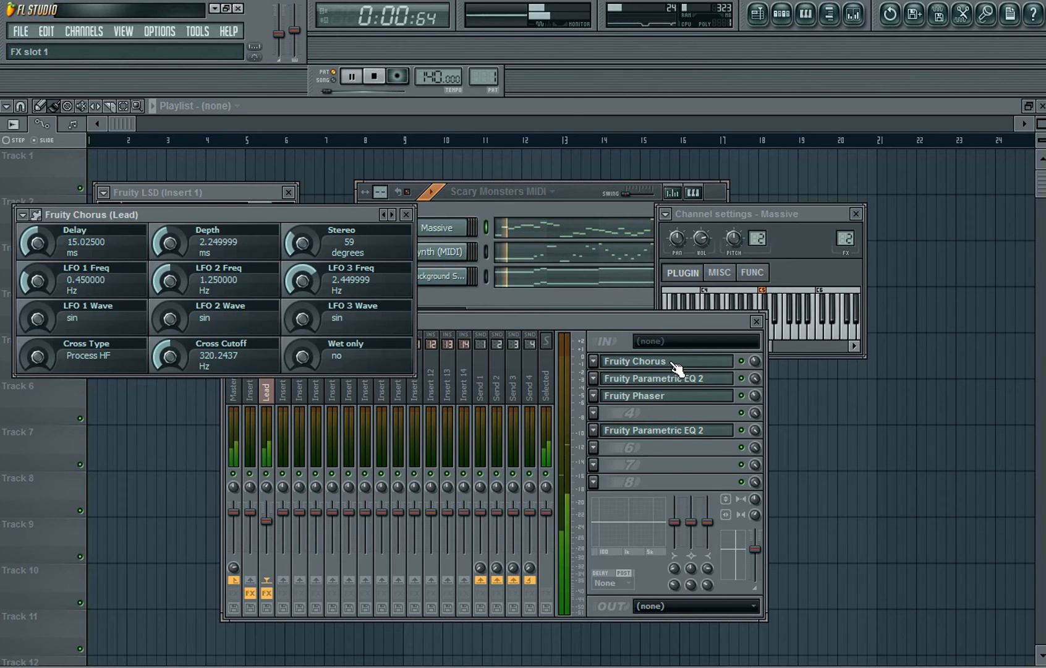
drag(292, 210, 587, 164)
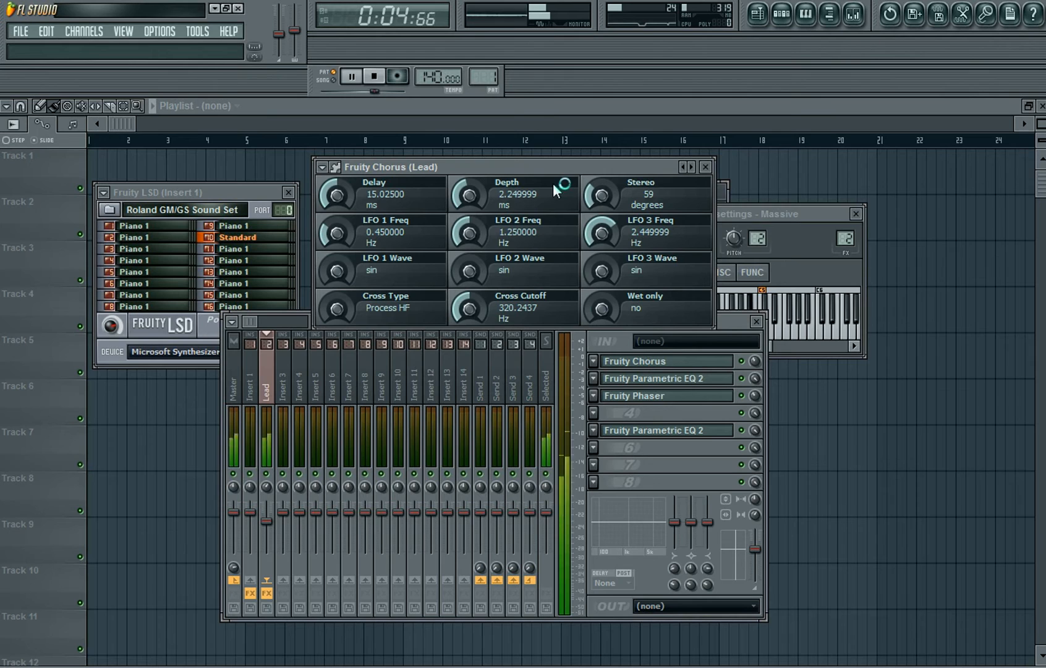
click(705, 167)
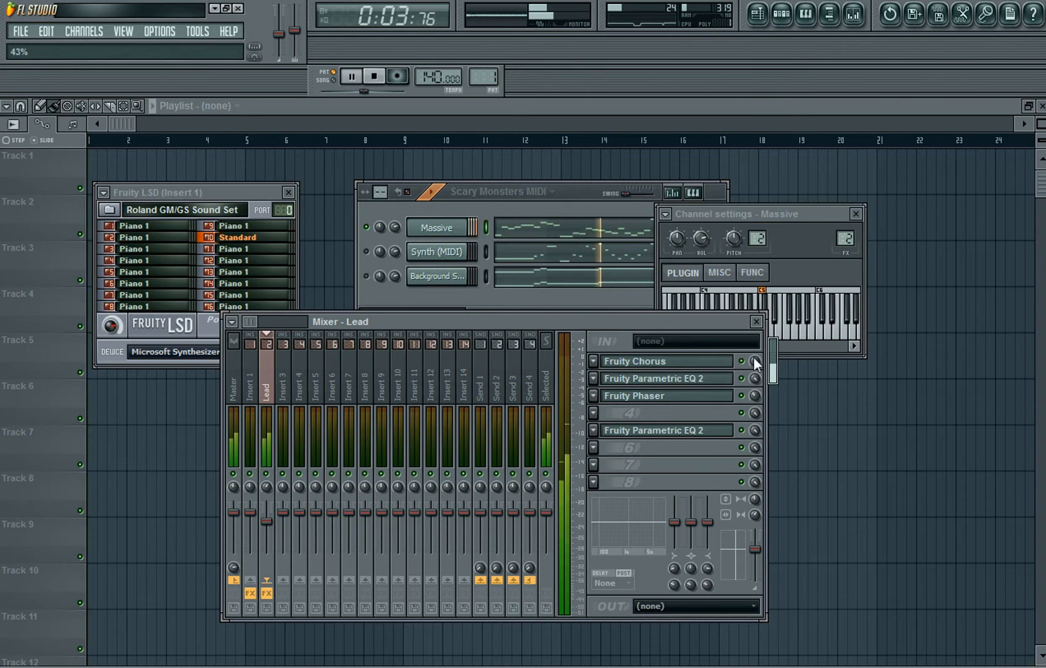
- In the slot 2 Parametric EQ 2, raise band 1 to about 0 dB and change its type to high pass
click(686, 381)
drag(464, 259, 490, 238)
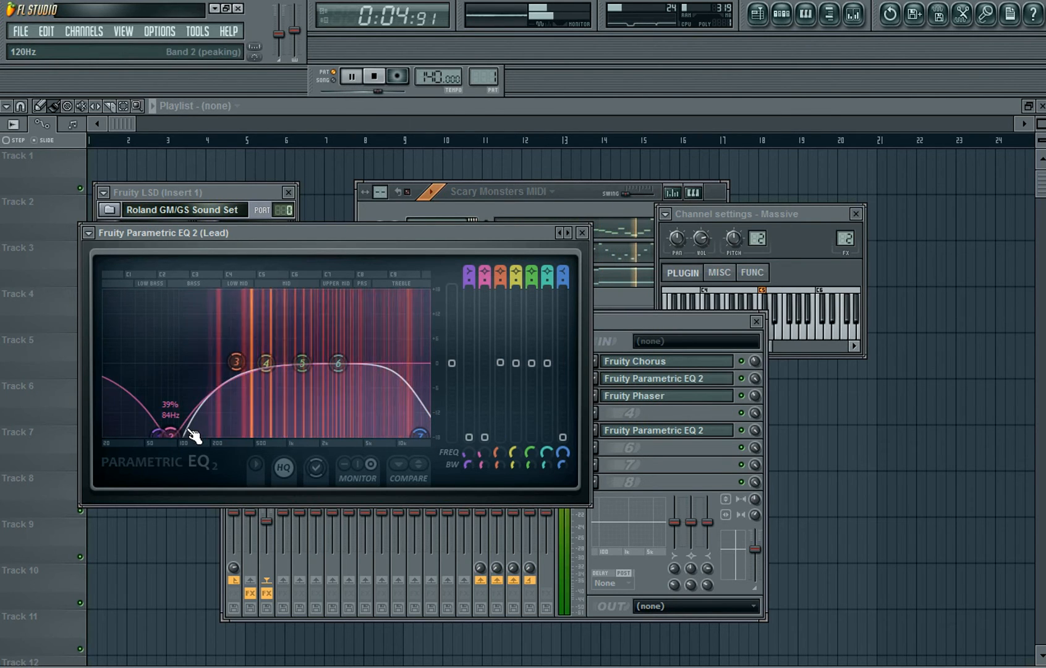
drag(158, 434, 154, 361)
right_click(153, 360)
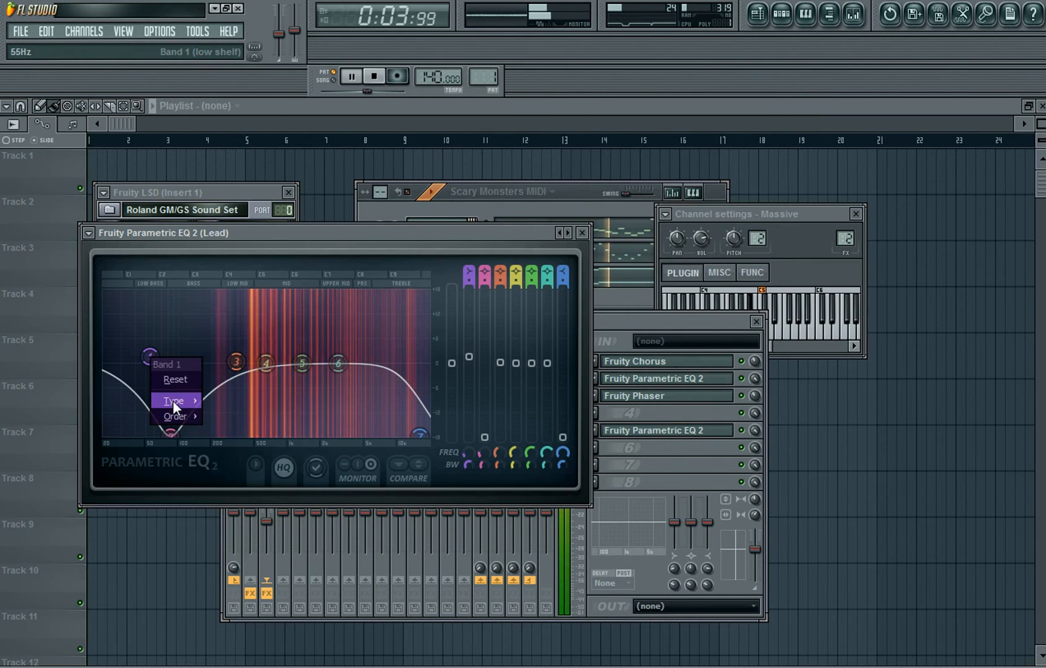
mouse_move(177, 401)
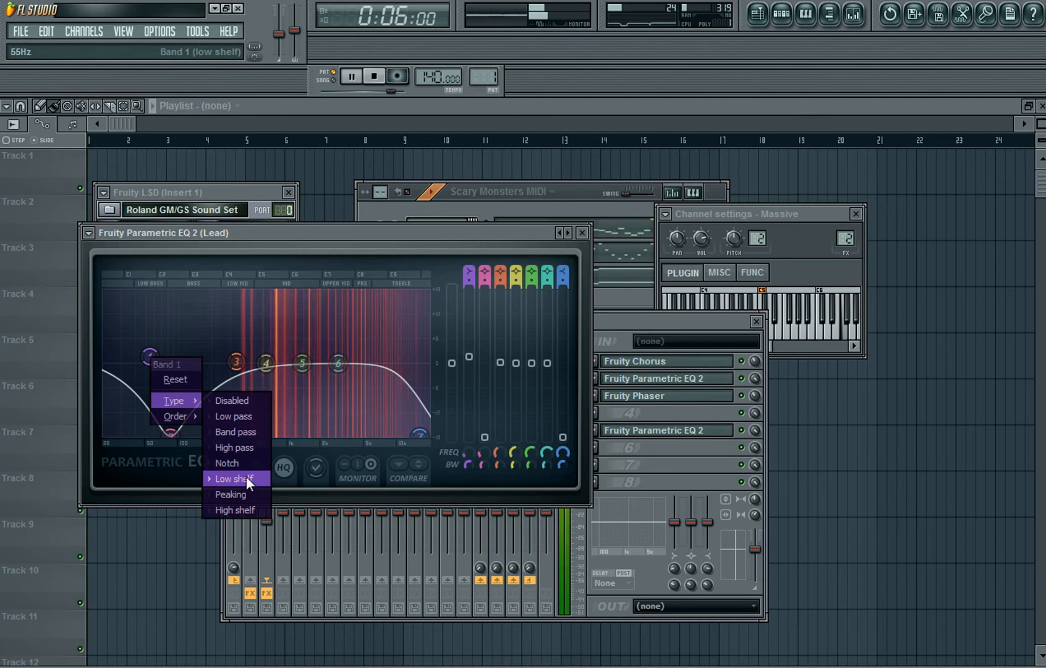
click(243, 445)
- Give band 1's high pass a steeper order and move its cutoff to about 154 Hz
right_click(149, 366)
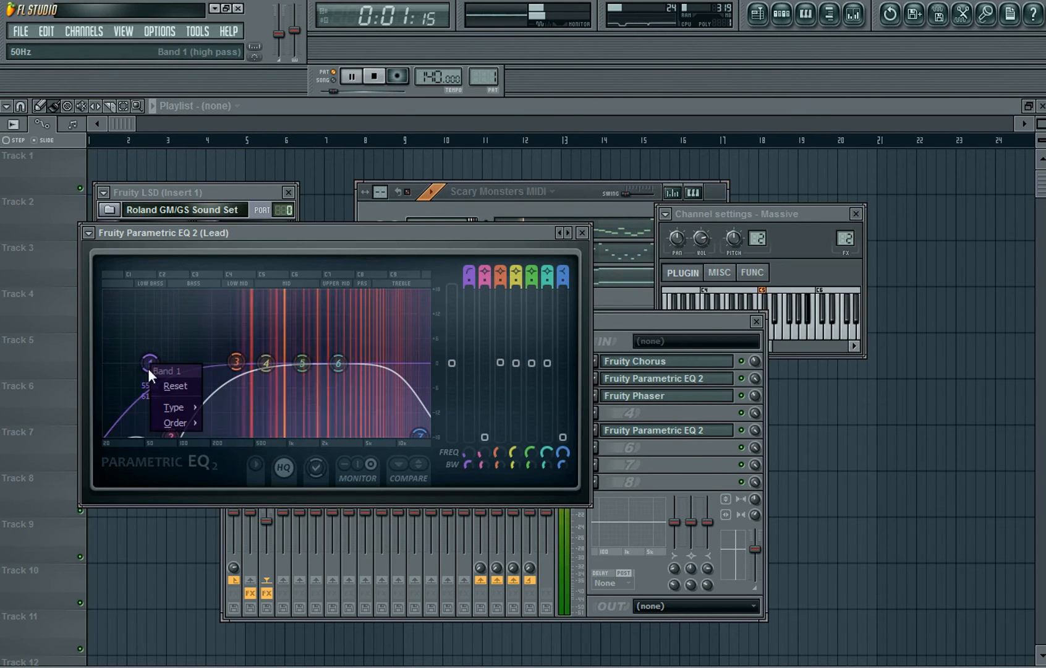
mouse_move(178, 425)
click(222, 424)
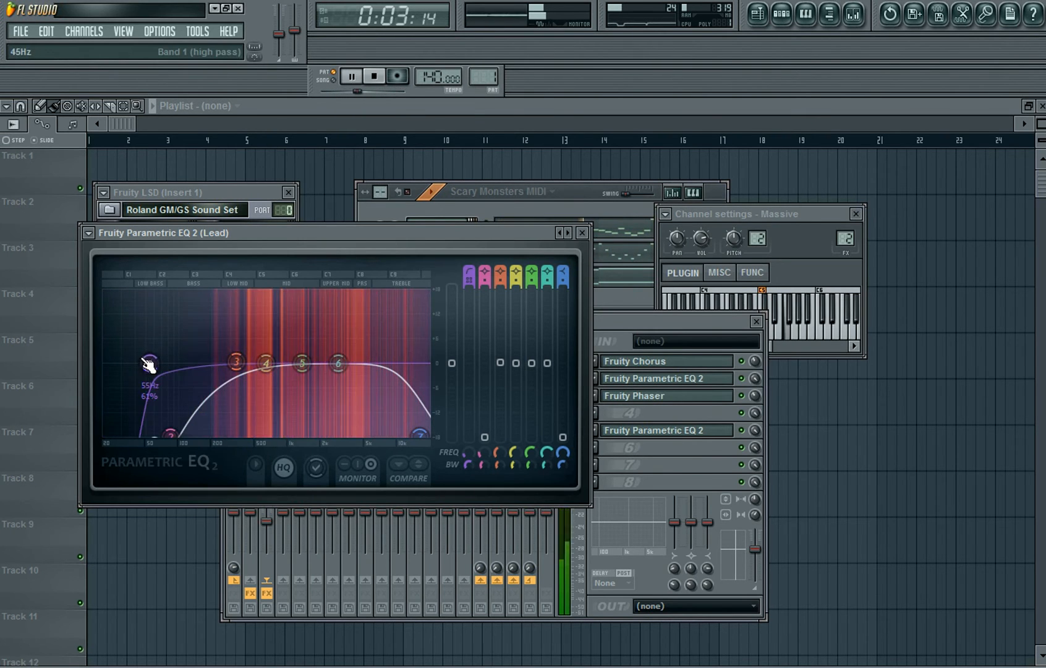
drag(150, 363, 191, 363)
drag(214, 363, 199, 363)
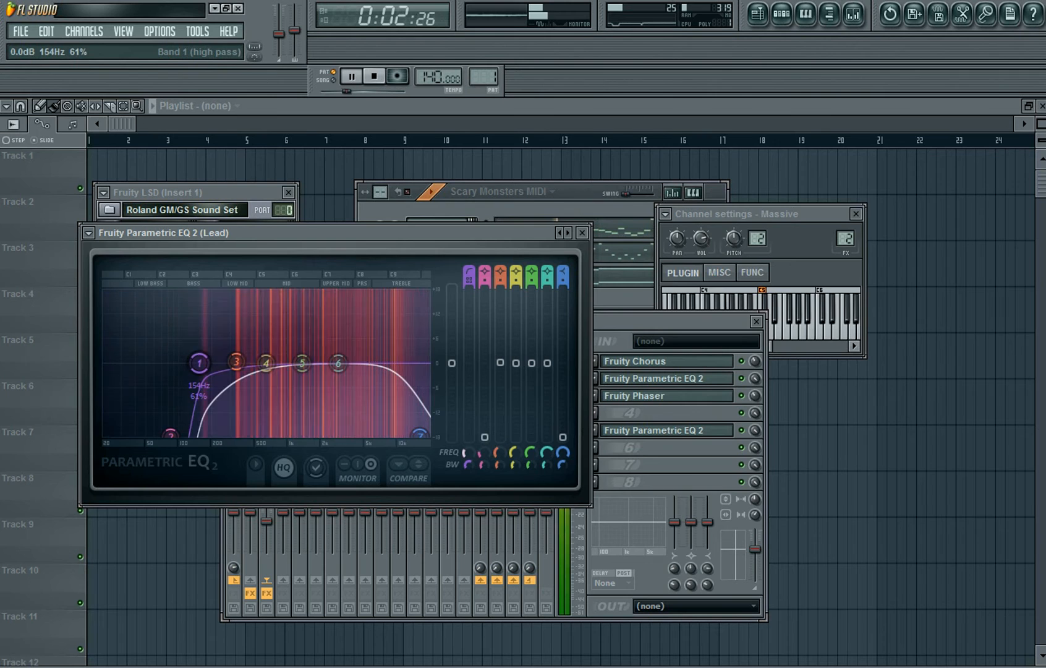
- Change band 7 to a low pass with a steeper order at the high end of the spectrum, and close the equalizer
right_click(420, 434)
mouse_move(436, 479)
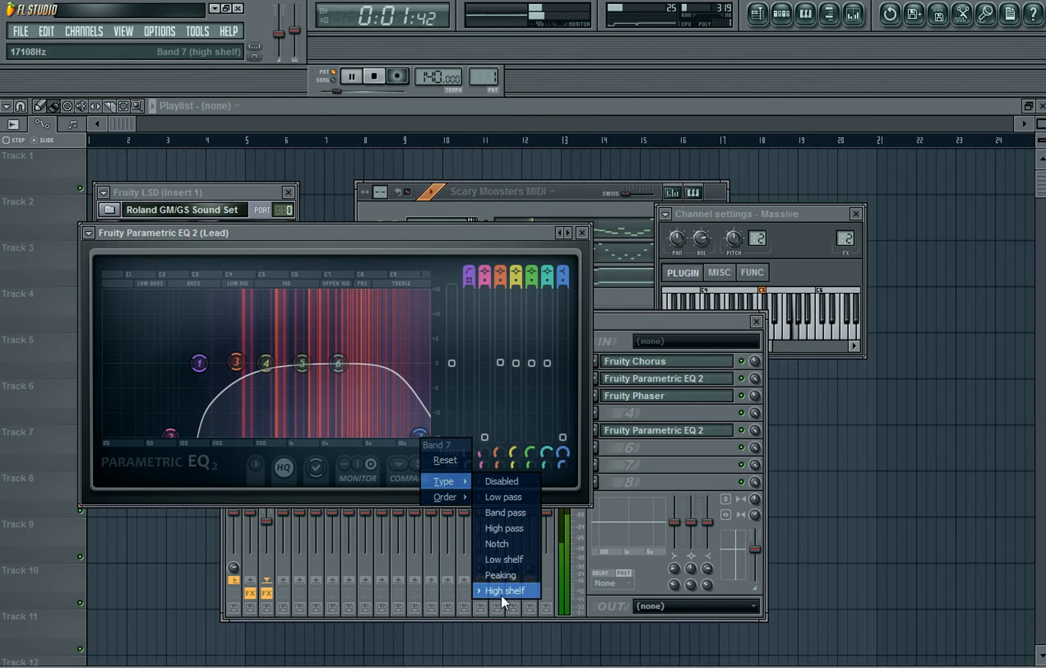
click(518, 498)
right_click(419, 363)
mouse_move(440, 417)
click(502, 470)
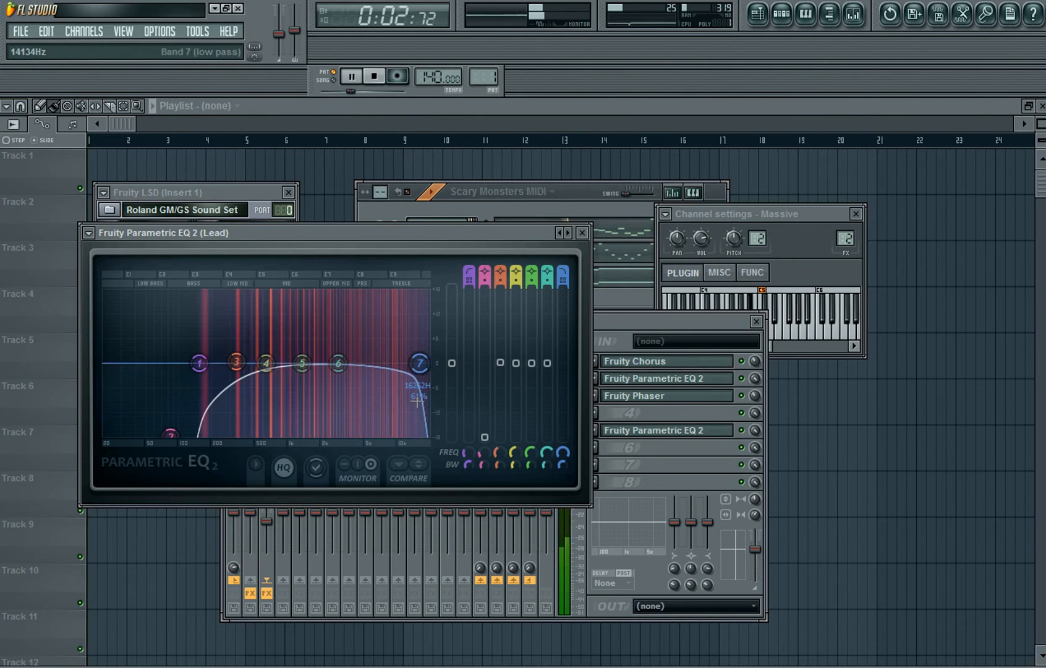
click(586, 235)
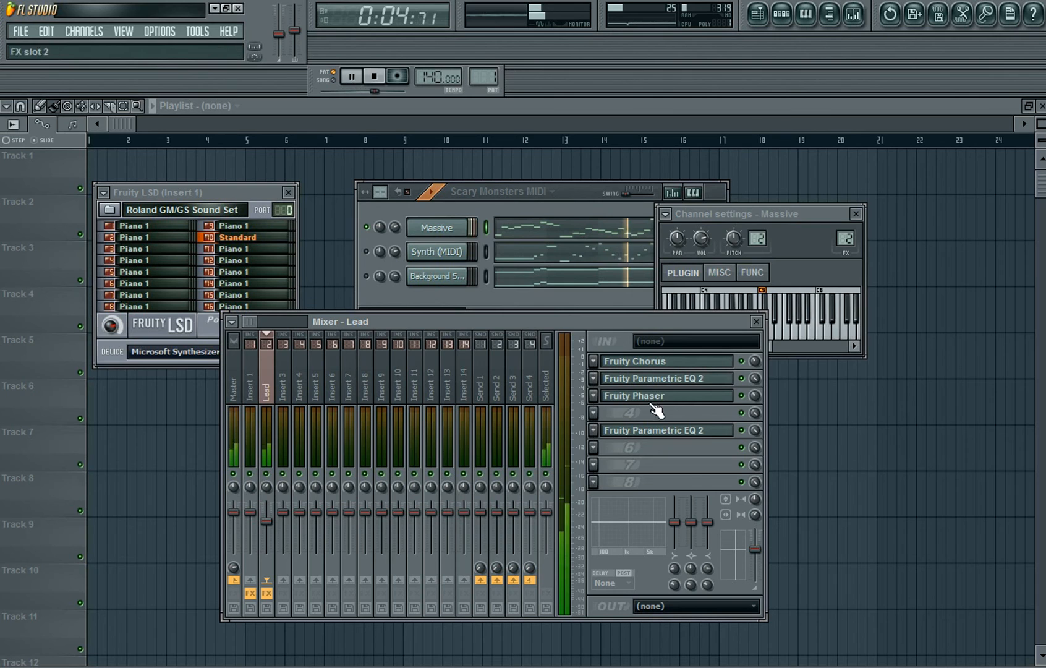
- Review the Fruity Phaser and slot 5 Parametric EQ 2 settings, and set the Phaser's mix level to 40%
click(692, 397)
drag(434, 289, 500, 295)
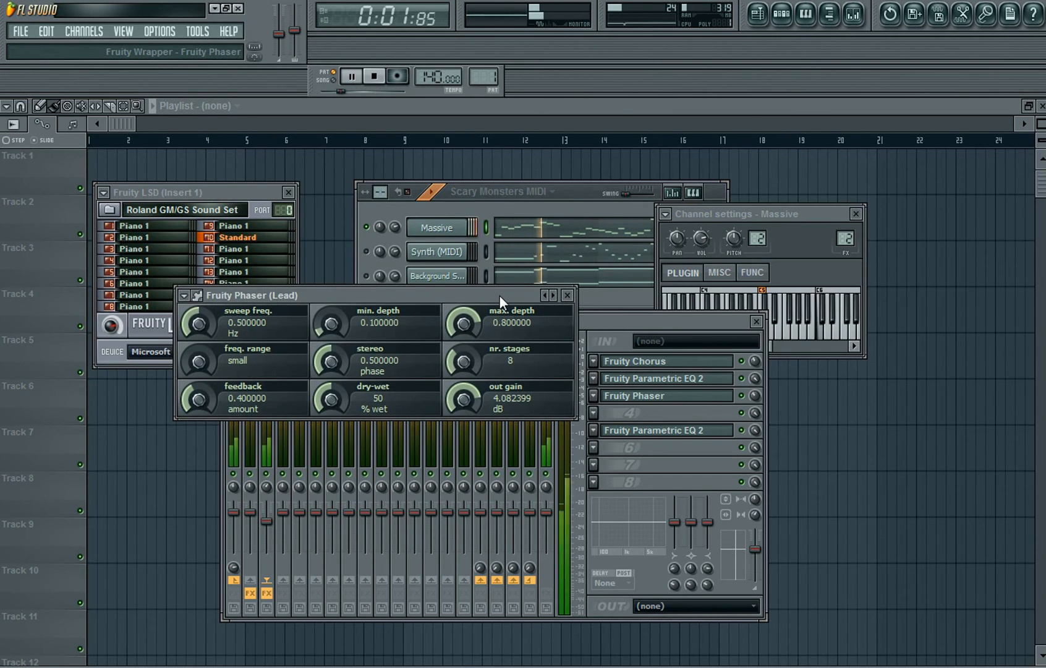
click(567, 295)
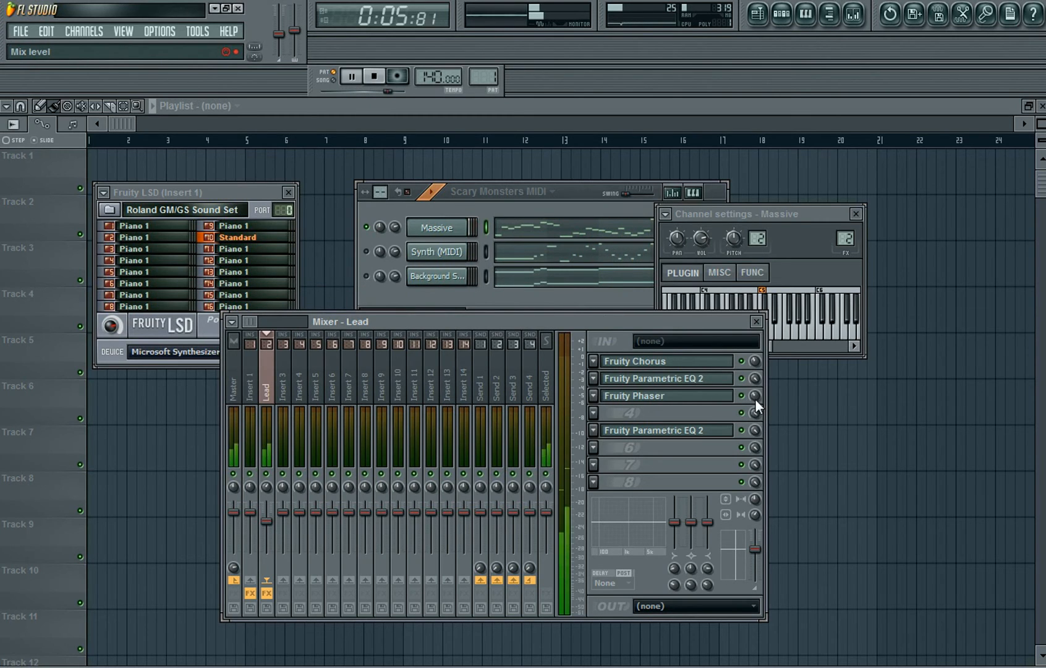
drag(755, 395, 755, 397)
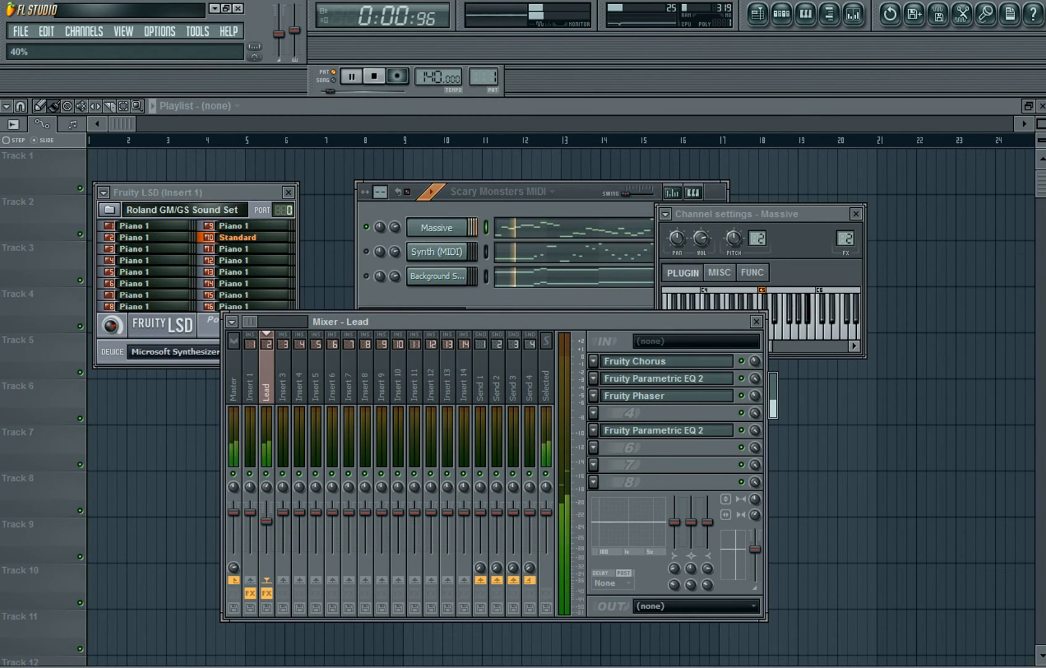
click(691, 433)
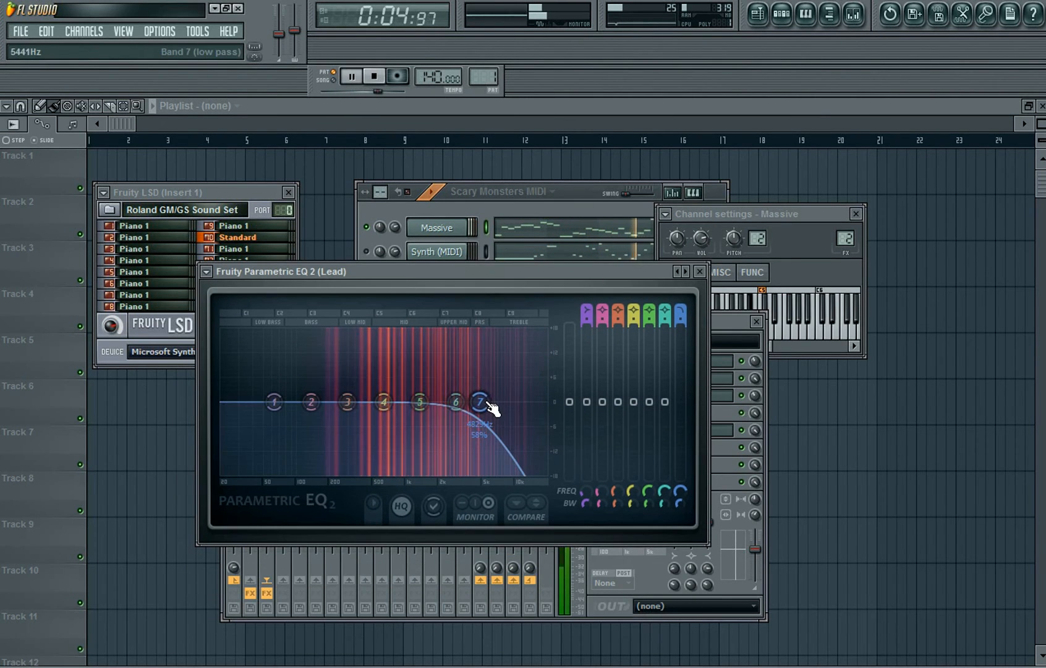
click(701, 272)
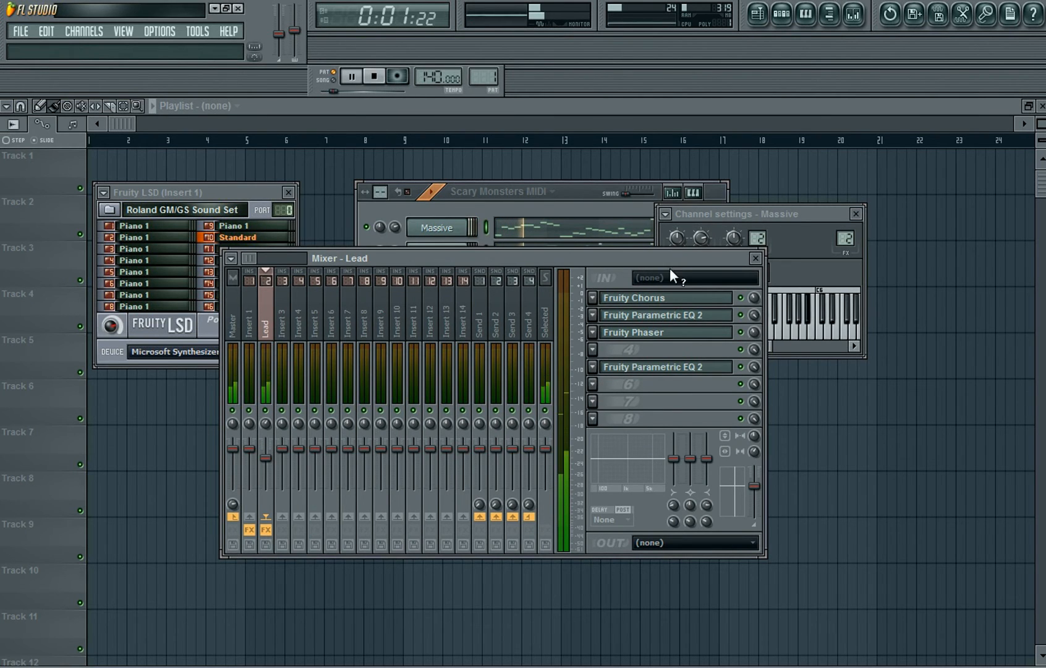
- Load VPS philta into slot 6 of the Lead track and lower its lowpass frequency to about 9 kHz
click(594, 385)
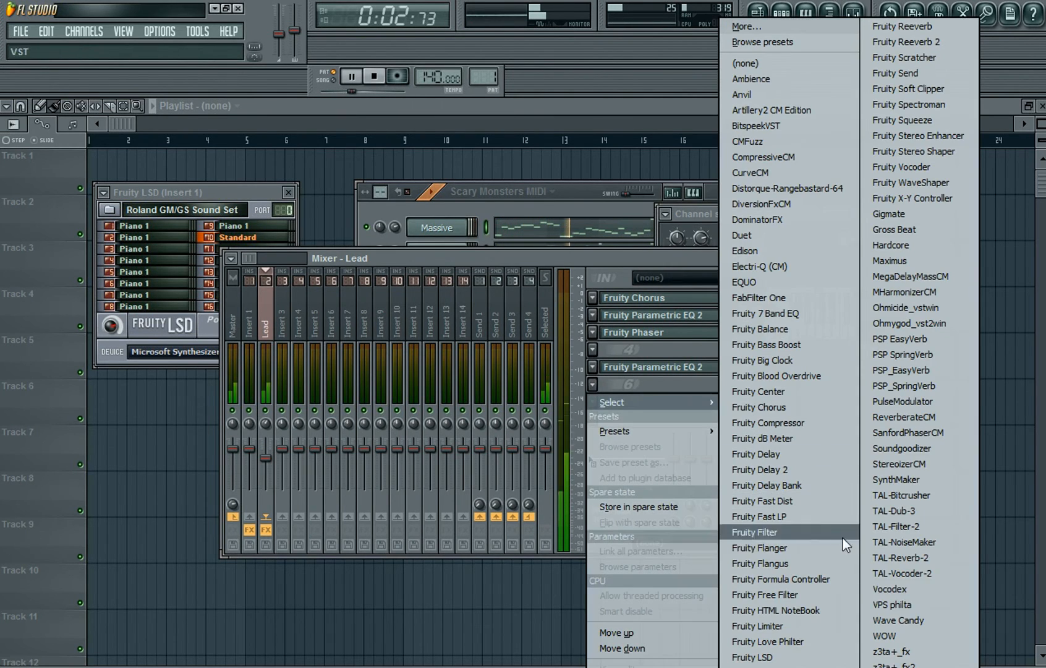
click(890, 604)
drag(523, 413, 566, 176)
mouse_move(644, 512)
mouse_down()
mouse_move(645, 494)
mouse_move(645, 516)
mouse_up()
drag(309, 510, 307, 517)
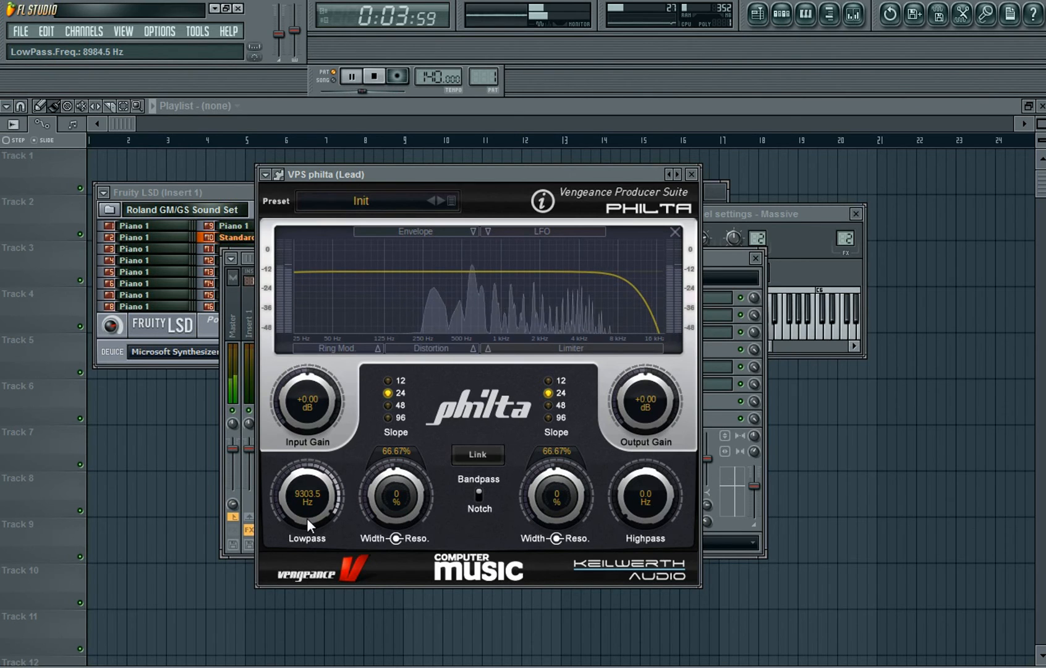
drag(386, 487, 406, 375)
click(691, 173)
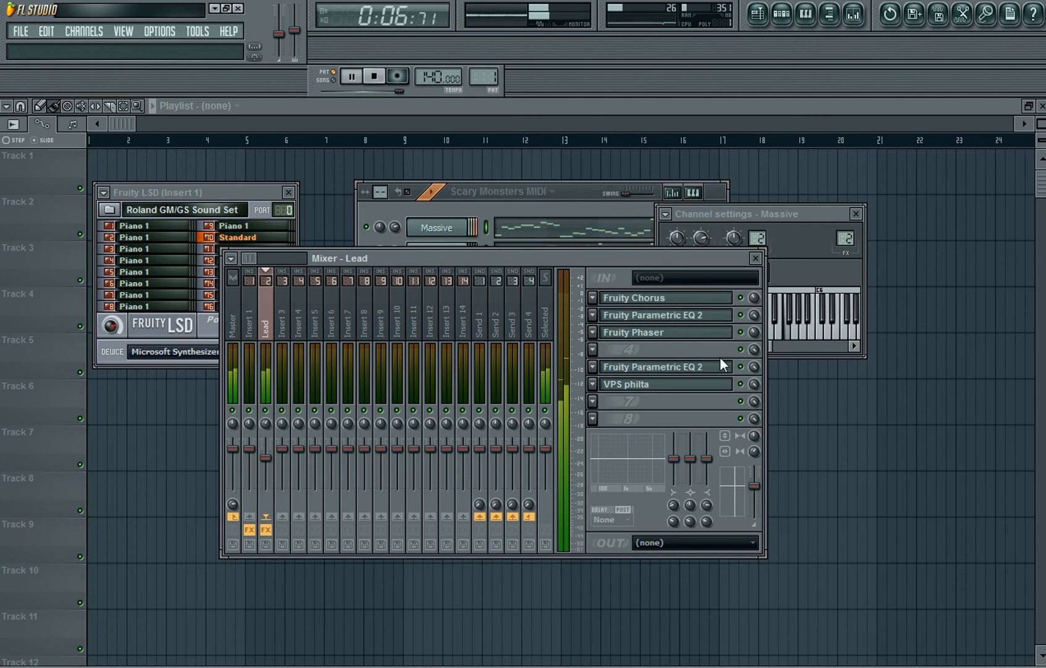
- Load Maximus into slot 4 and Duet into slot 7 of the Lead mixer track
click(599, 348)
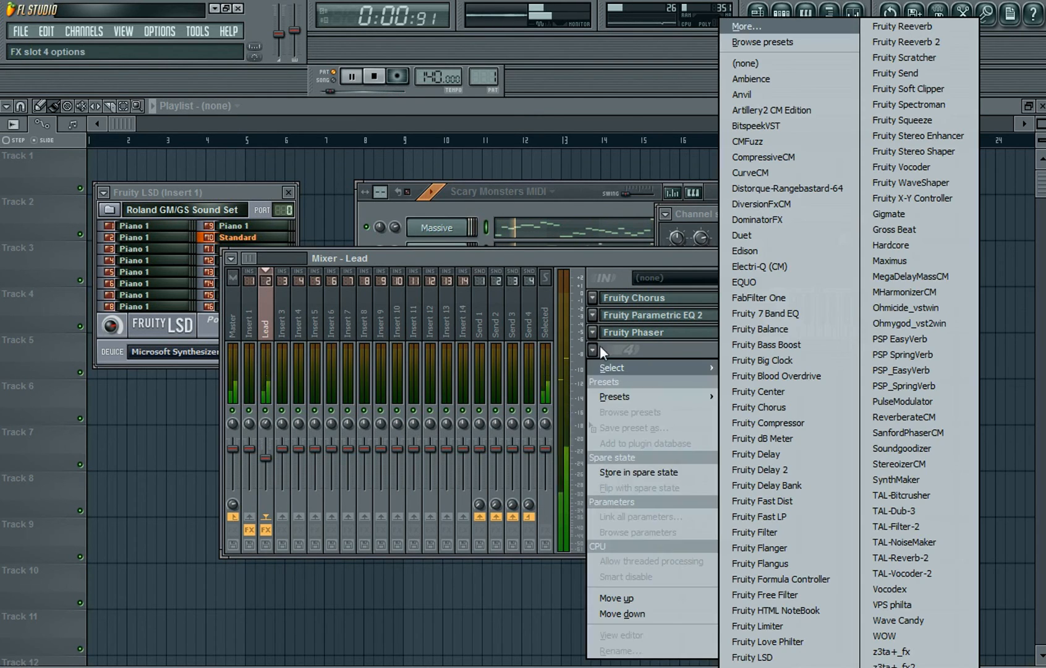
click(945, 260)
drag(543, 331, 562, 259)
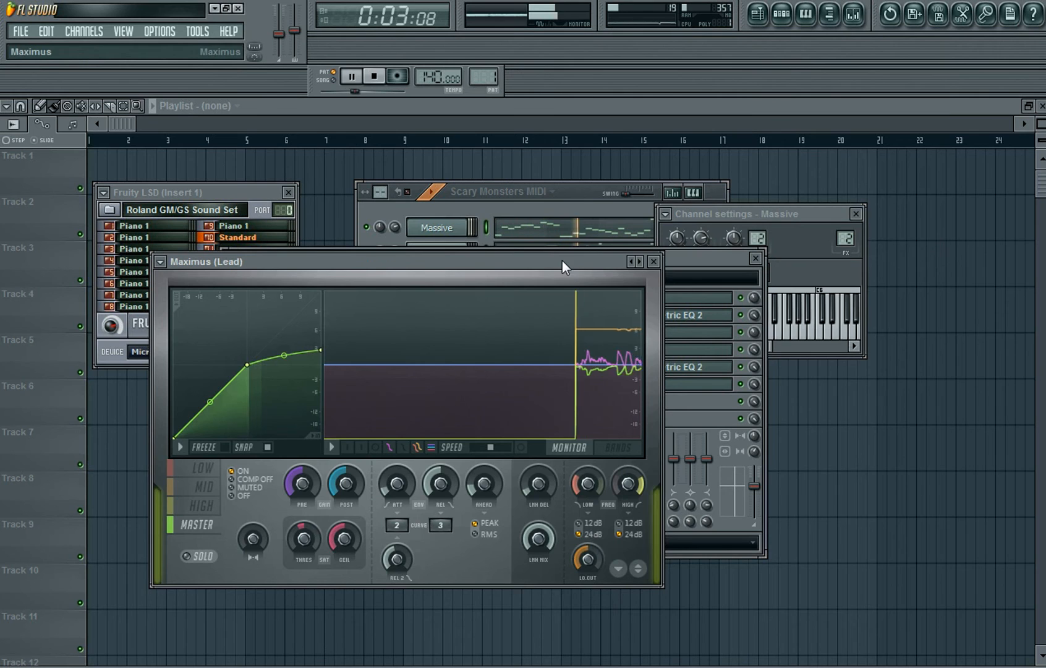
click(653, 261)
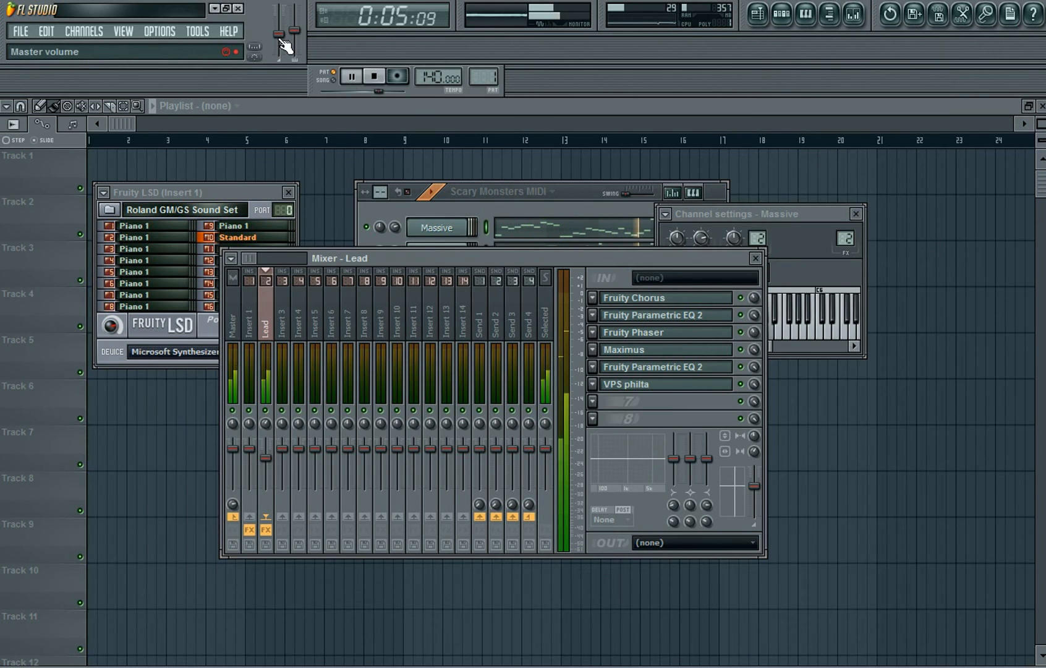
click(591, 402)
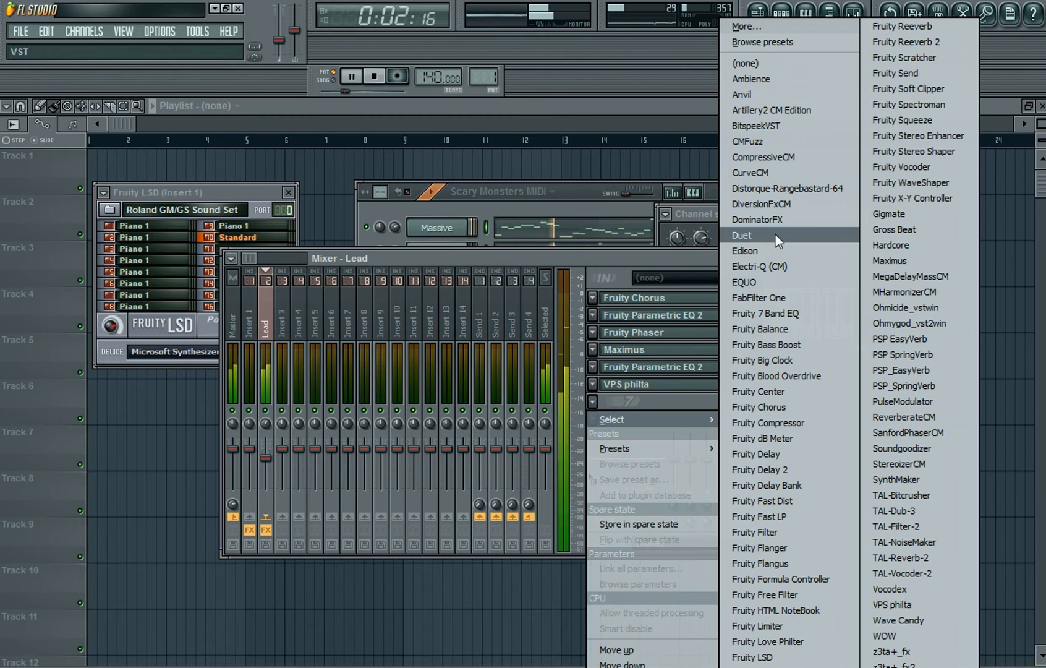
click(775, 234)
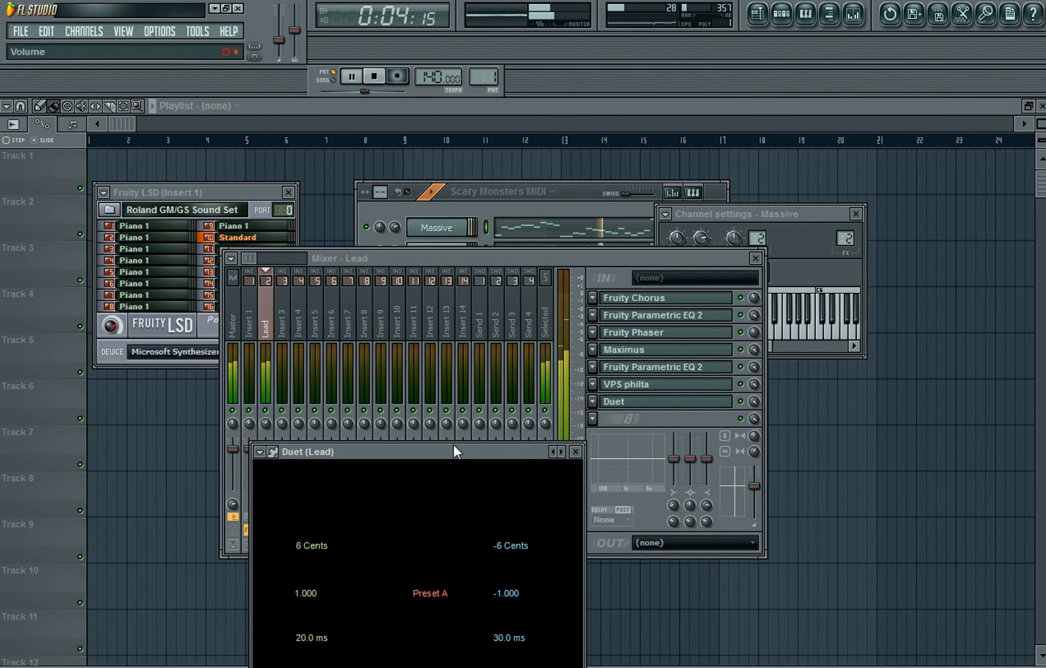
- Close the Duet and mixer windows, stop playback, and bring the Scary Monsters MIDI step sequencer into clear view
drag(451, 452, 559, 188)
click(683, 187)
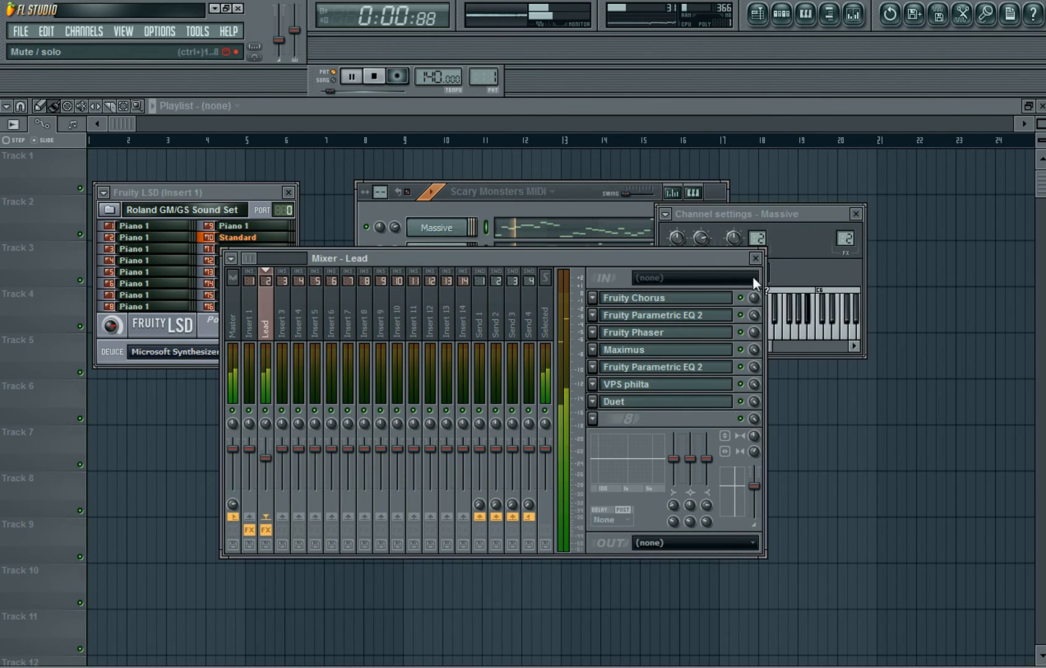
click(754, 258)
click(373, 75)
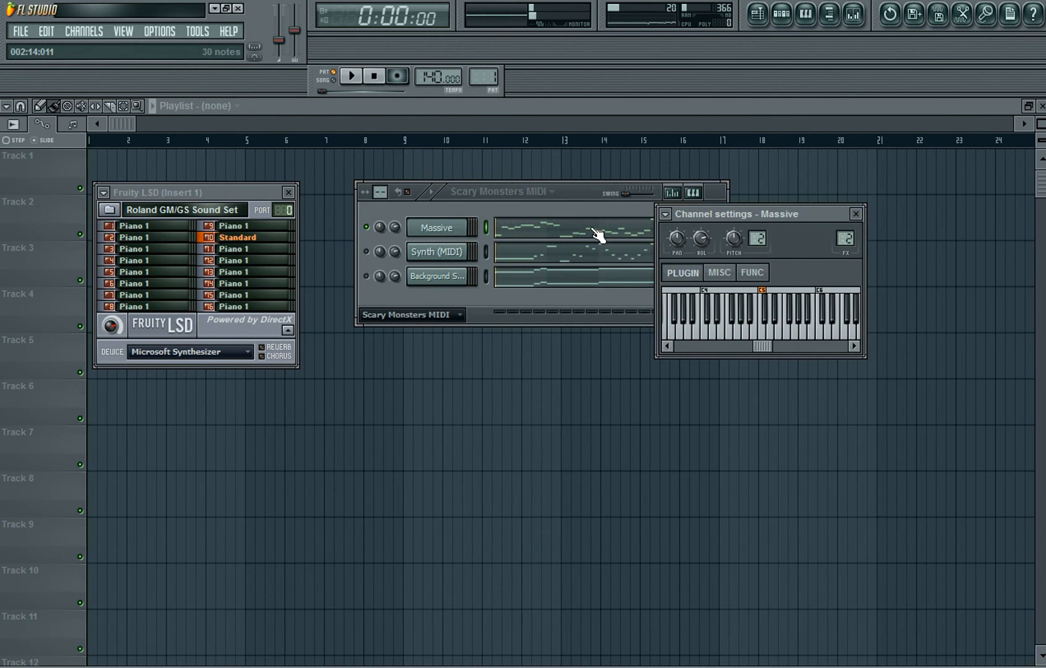
drag(568, 188, 519, 174)
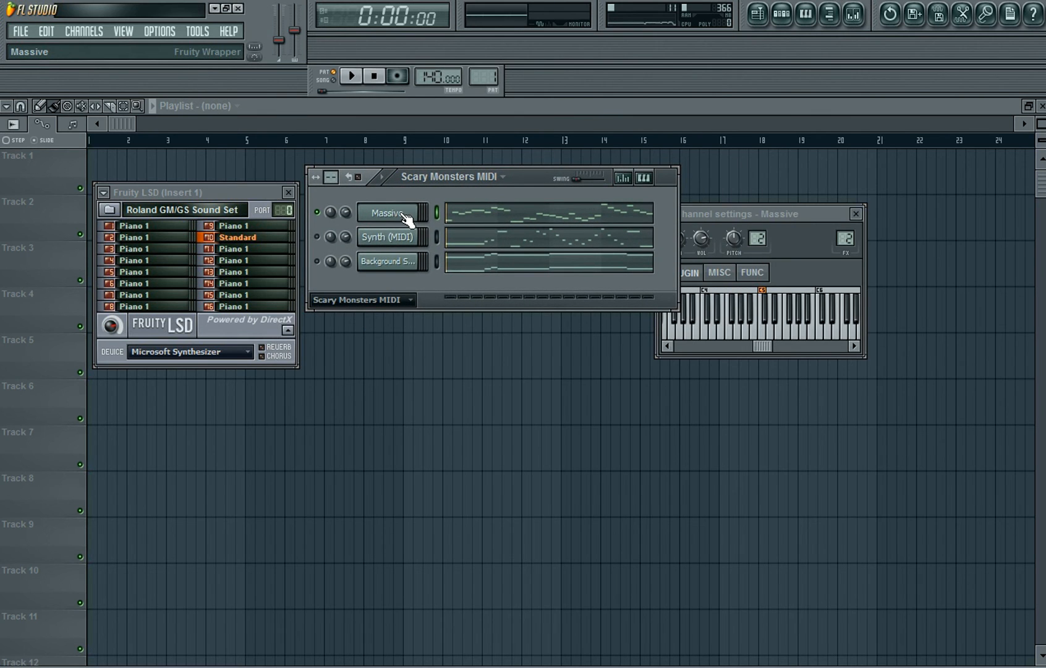
- Lower the FX2 Reverb dry/wet in Massive to about 0.1, audition the lead, and close the synth
click(389, 212)
drag(603, 96, 593, 91)
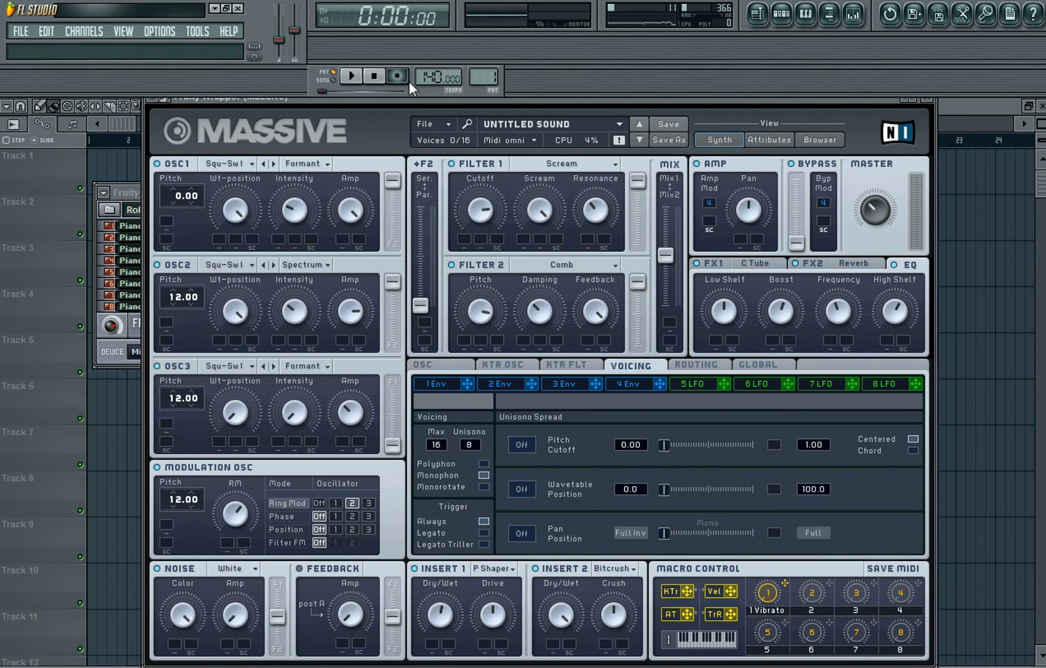
click(850, 264)
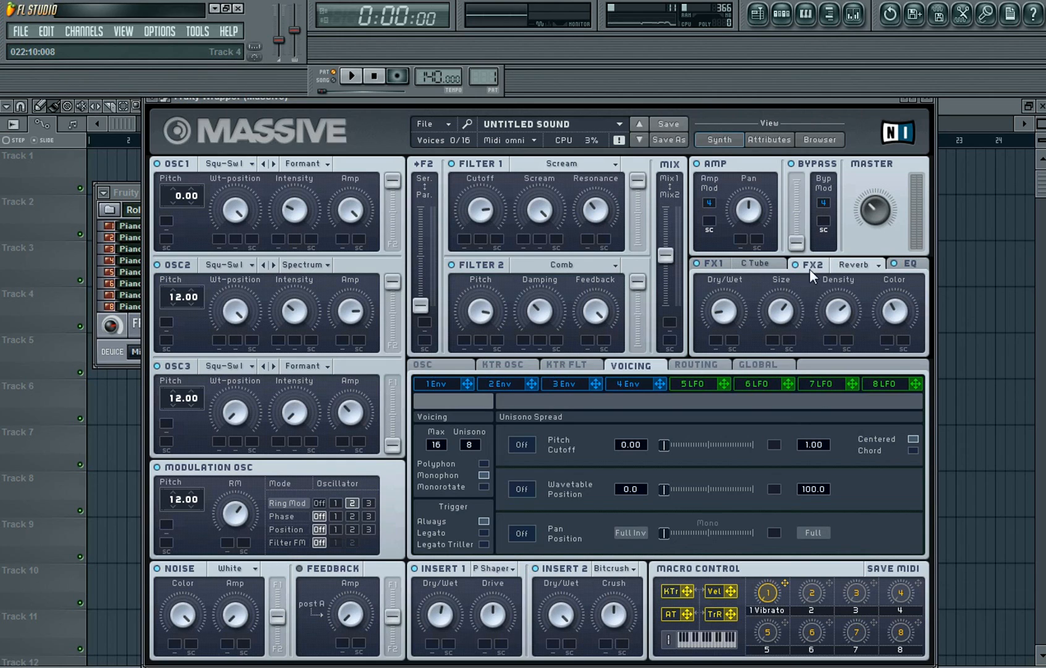
drag(724, 309, 726, 323)
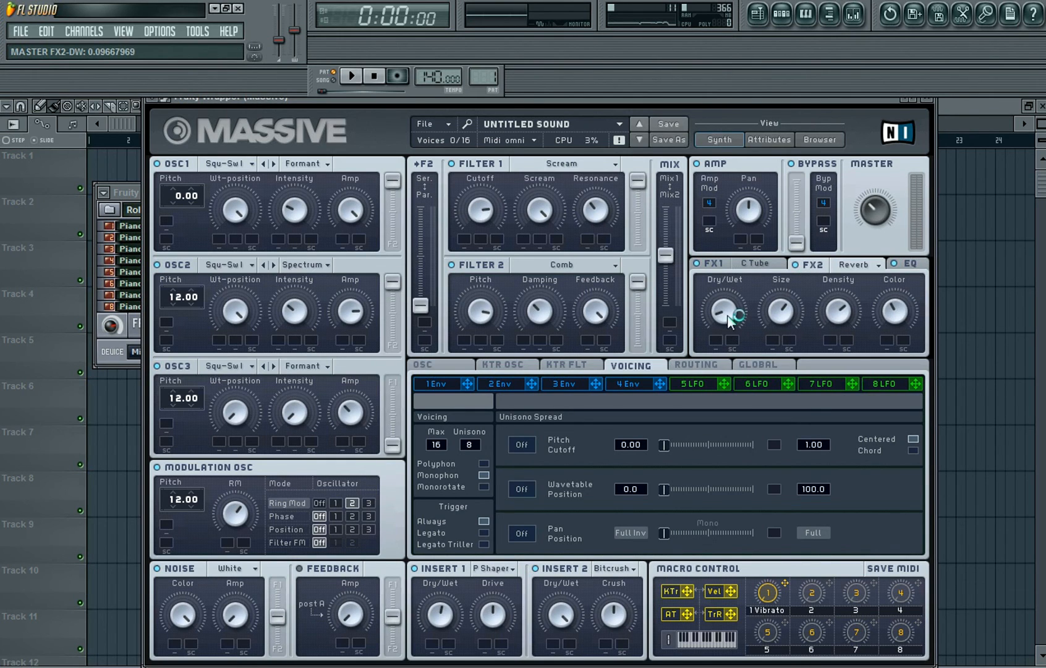
click(351, 75)
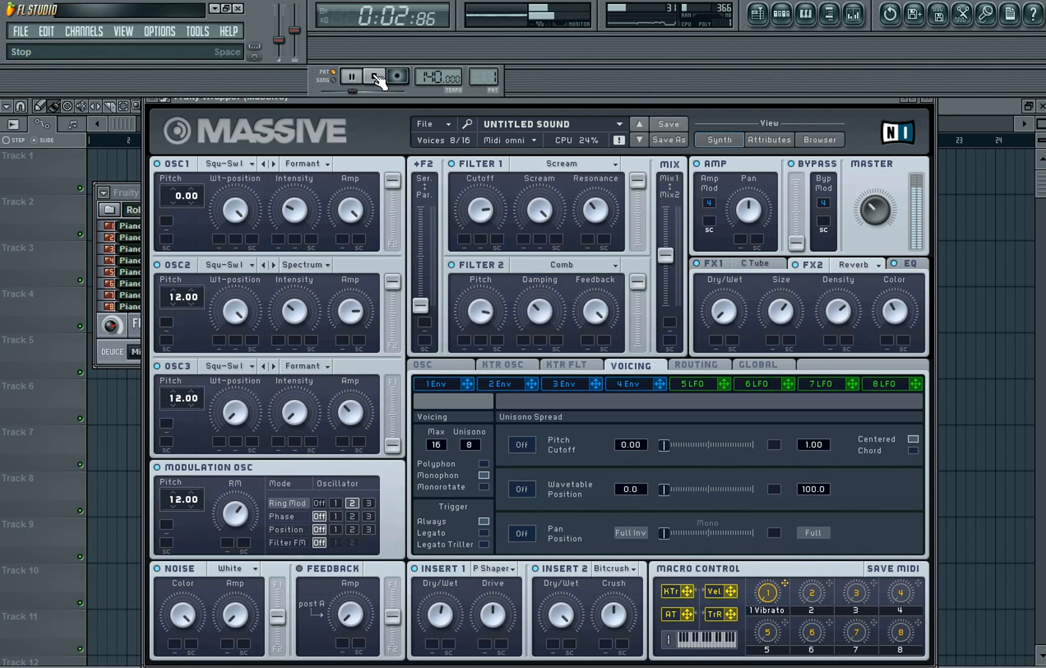
click(375, 76)
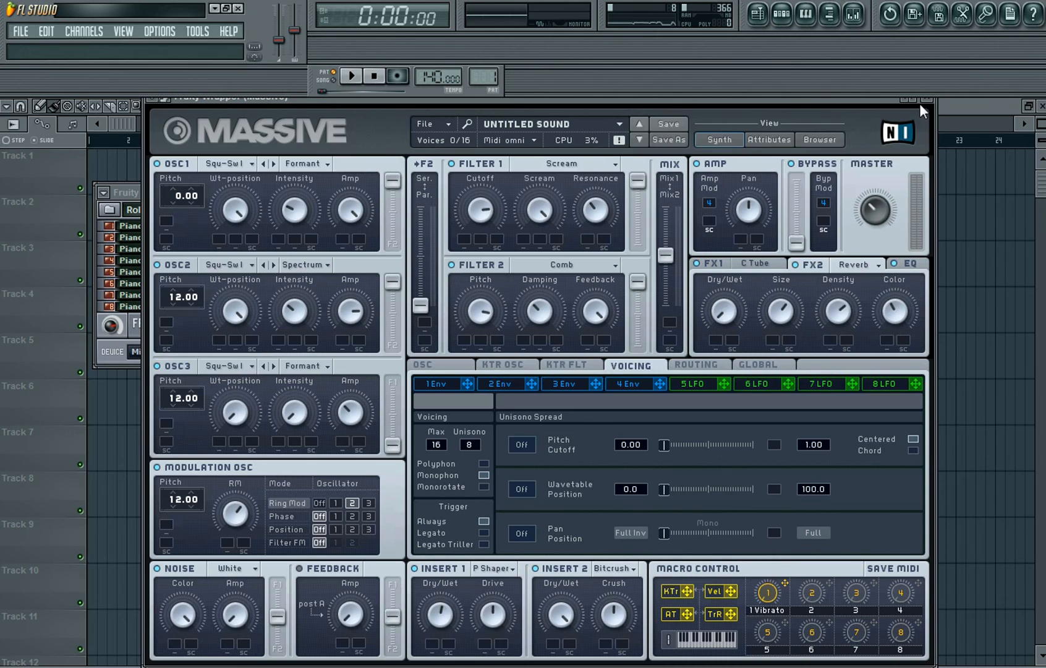
click(926, 100)
- Unmute the Synth (MIDI) and background channels and audition the Scary Monsters MIDI pattern together with Massive
mouse_move(524, 179)
mouse_down()
mouse_move(528, 188)
mouse_move(511, 179)
mouse_move(528, 179)
mouse_up()
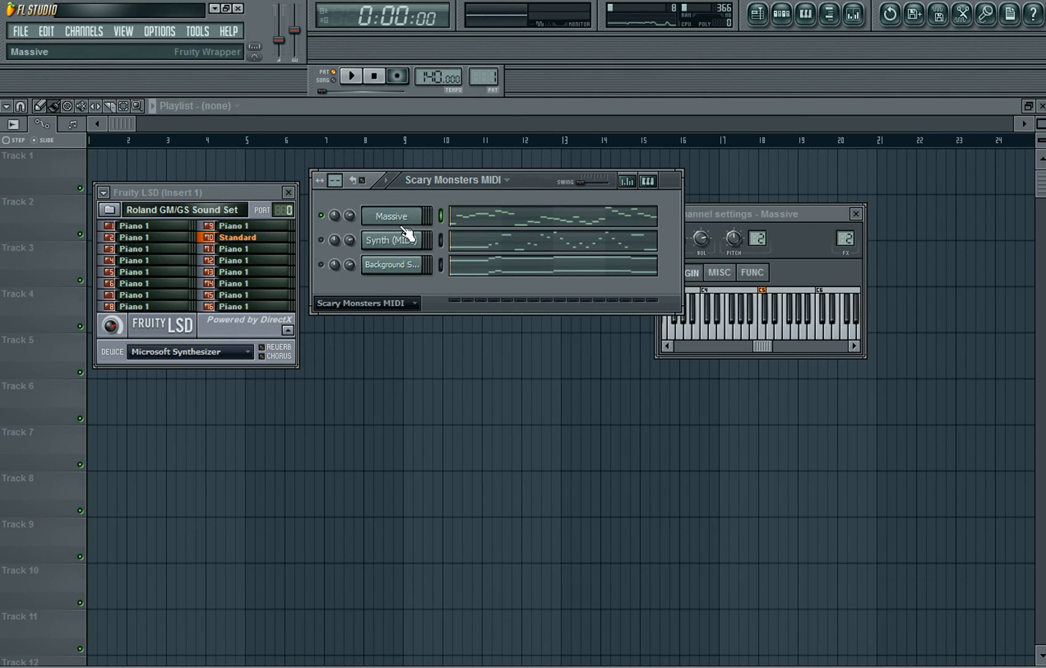
click(352, 77)
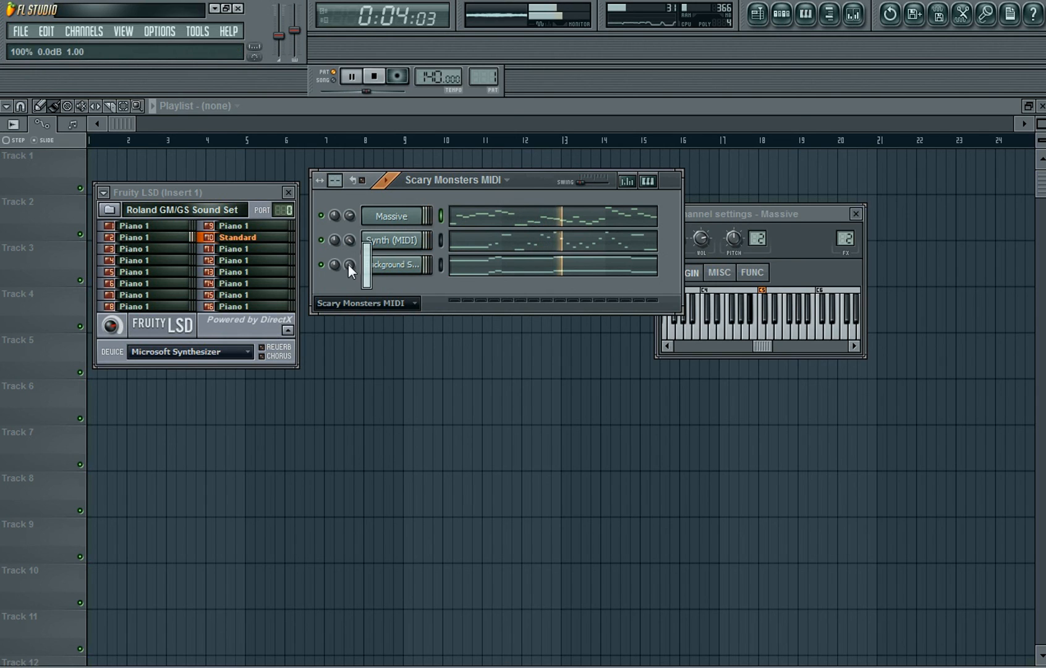
click(374, 76)
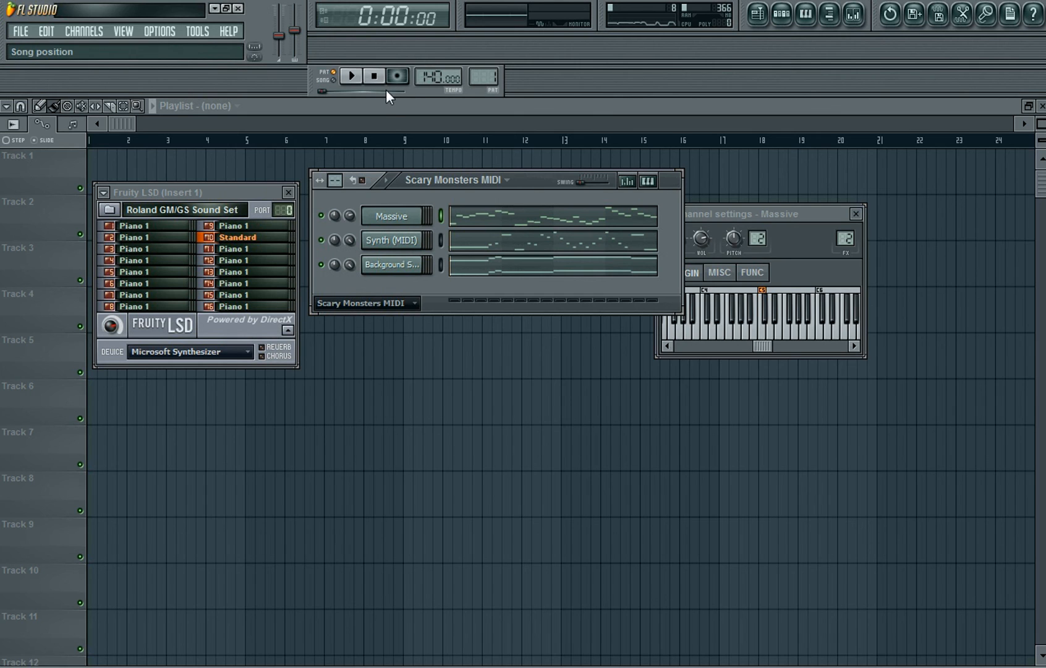
drag(543, 180, 518, 158)
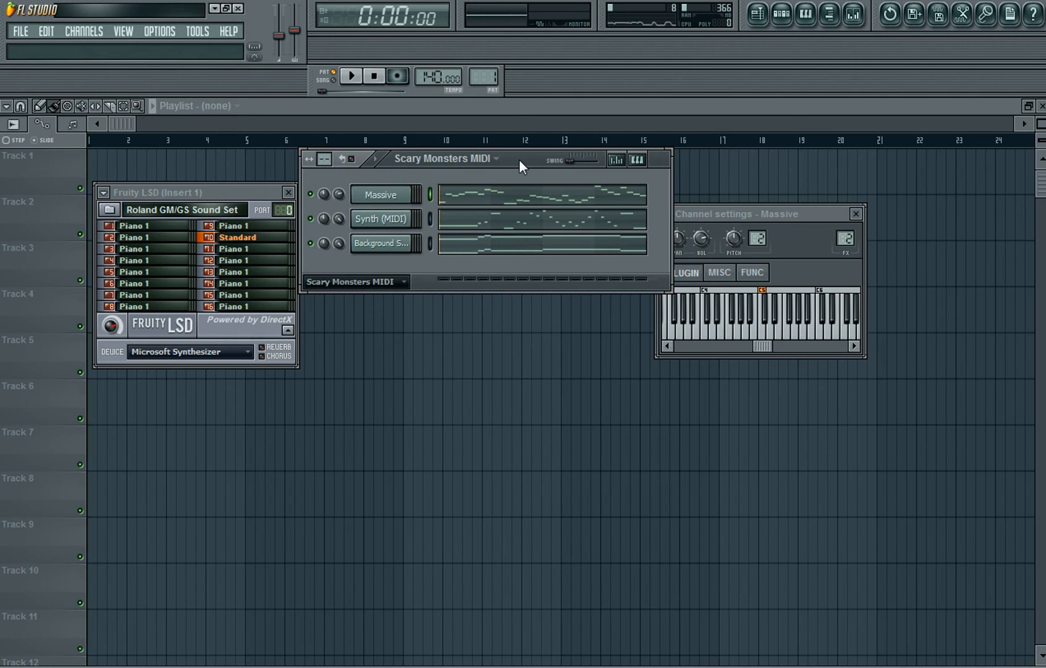